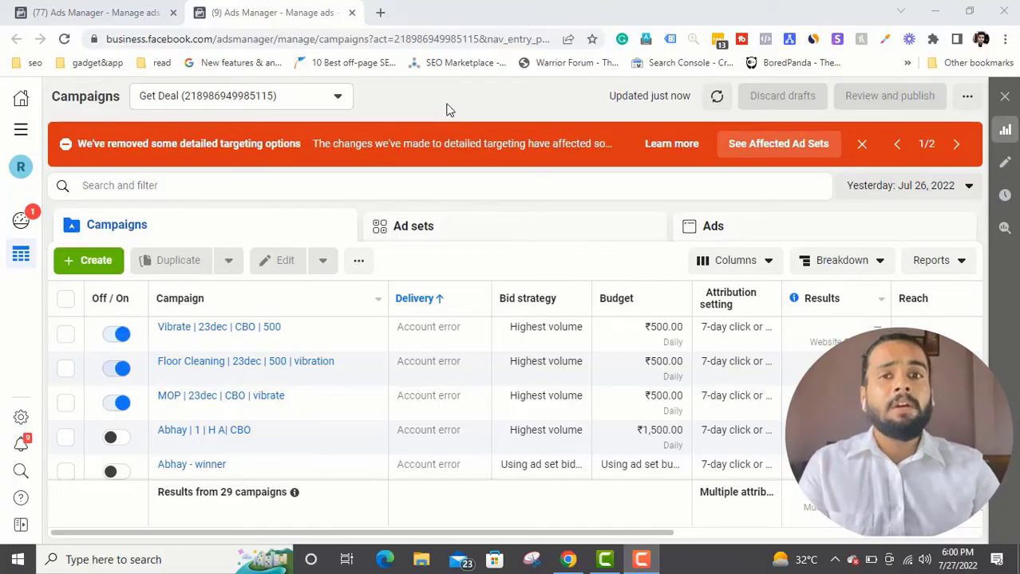
# Step: Look through the ad accounts available in the account selector of the other Ads Manager page
pyautogui.click(120, 8)
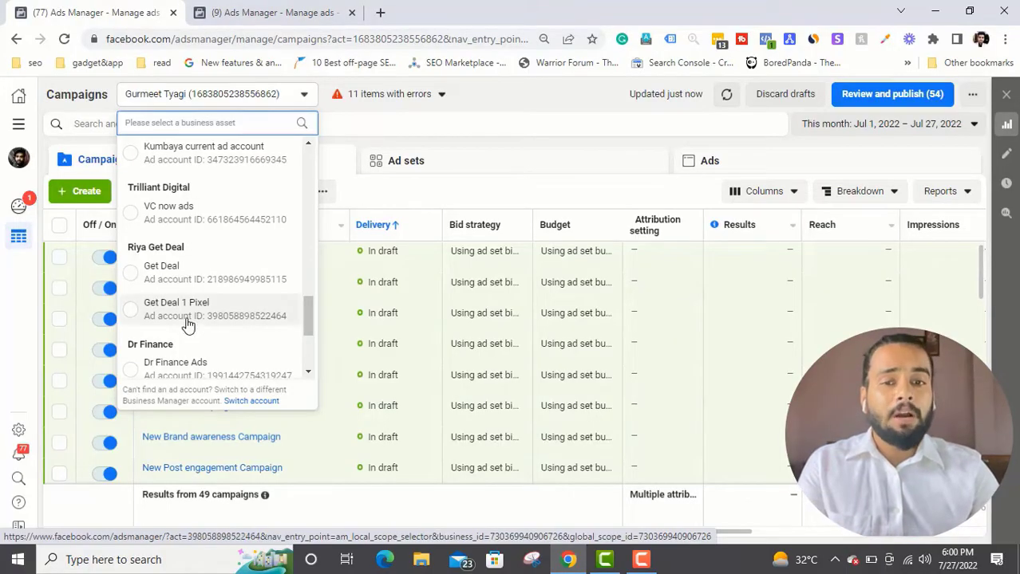
pyautogui.scroll(-3, 191, 323)
pyautogui.scroll(5, 188, 323)
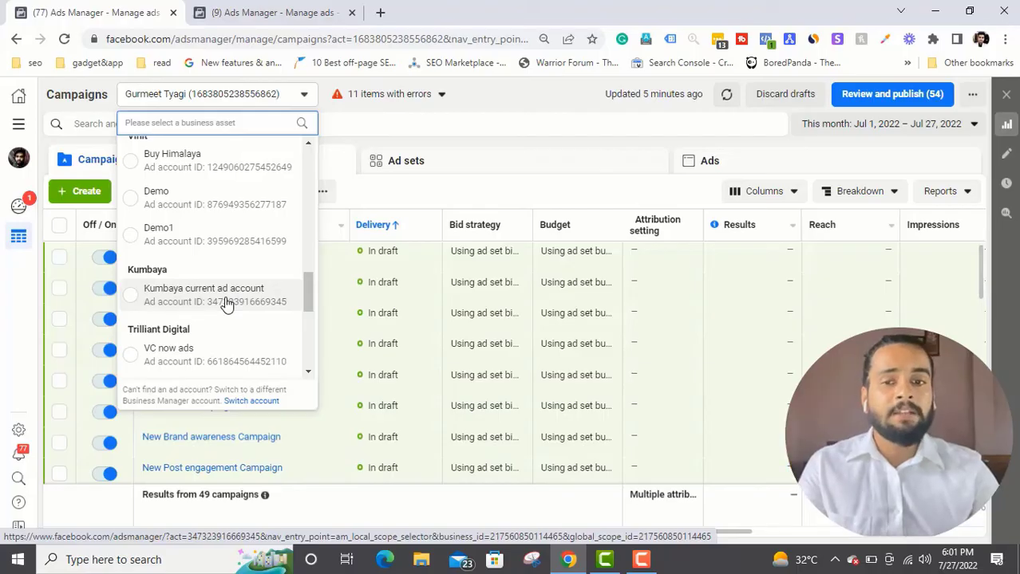
pyautogui.scroll(-4, 227, 303)
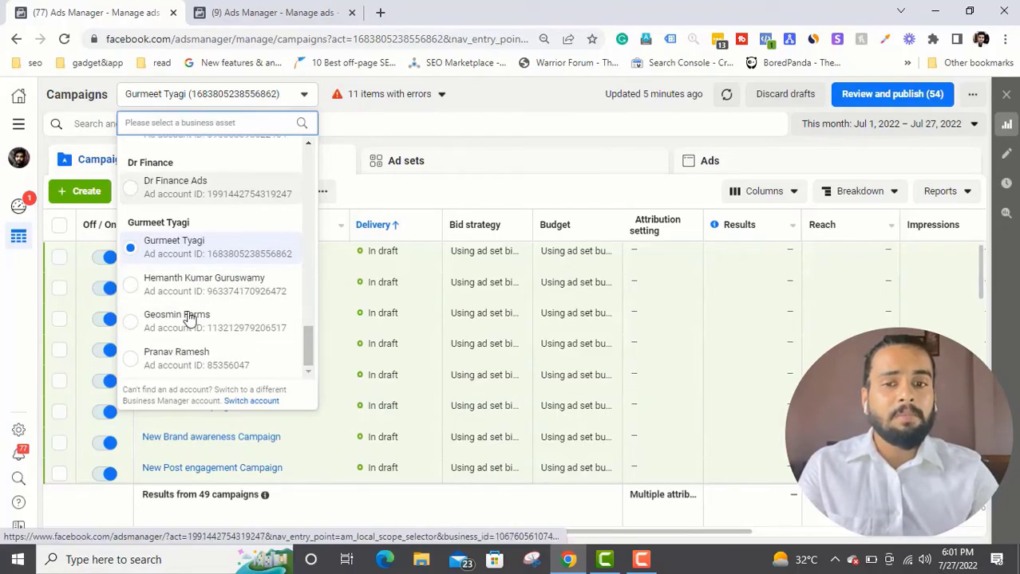
pyautogui.scroll(10, 182, 344)
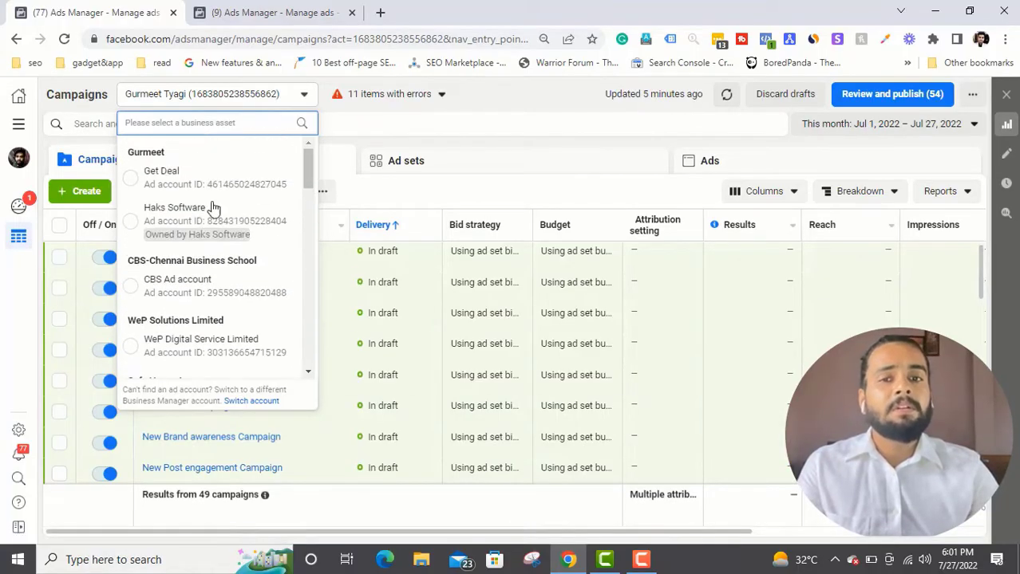
pyautogui.click(538, 100)
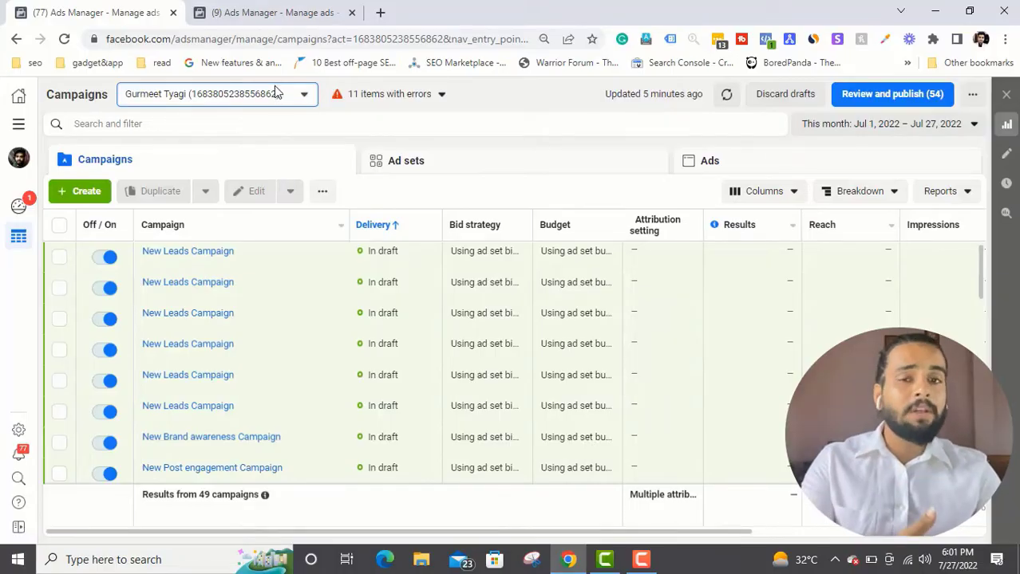
# Step: Return to the Get Deal ad account and open its Audiences page
pyautogui.click(303, 8)
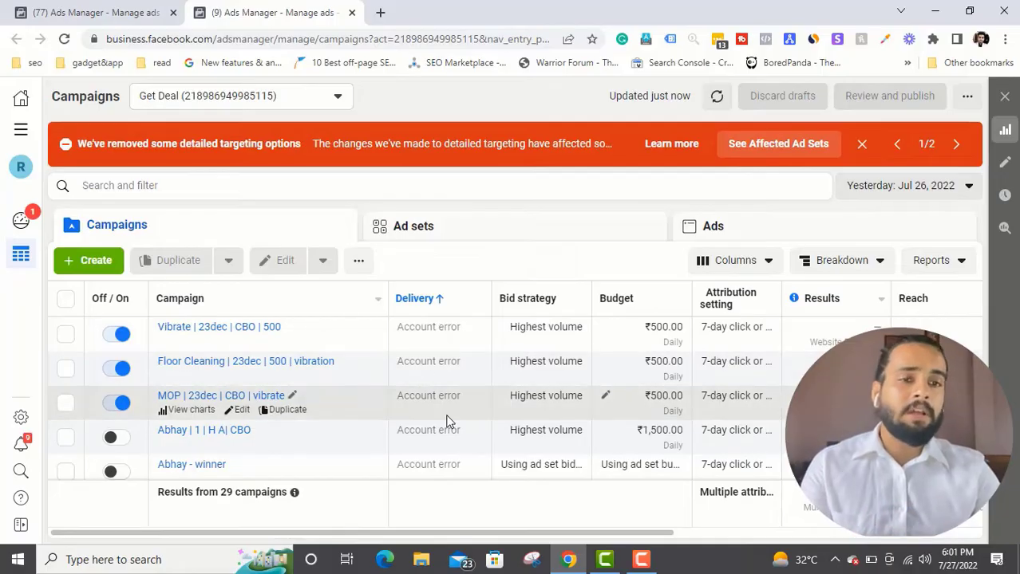
pyautogui.scroll(-1, 447, 421)
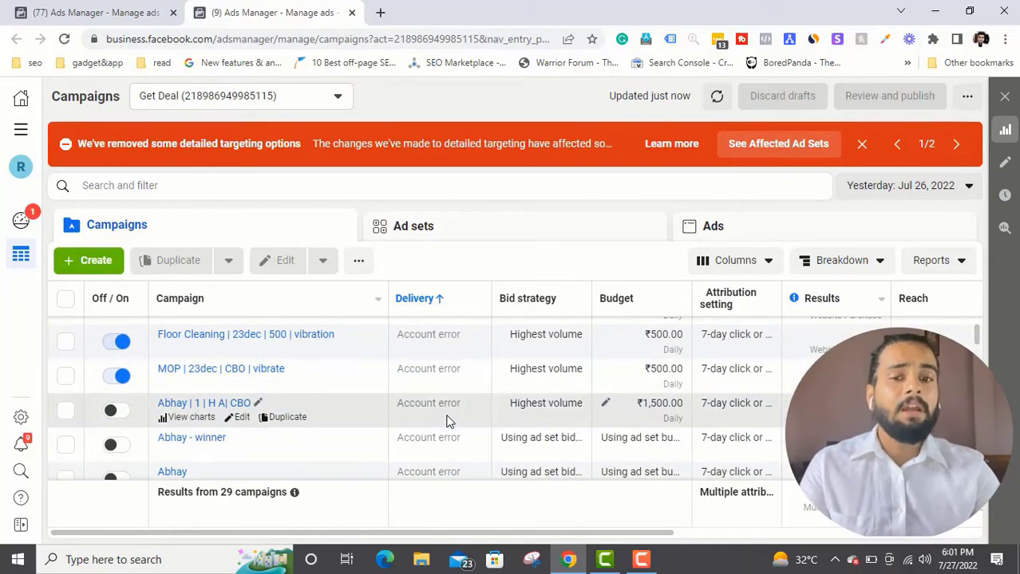
pyautogui.scroll(1, 447, 422)
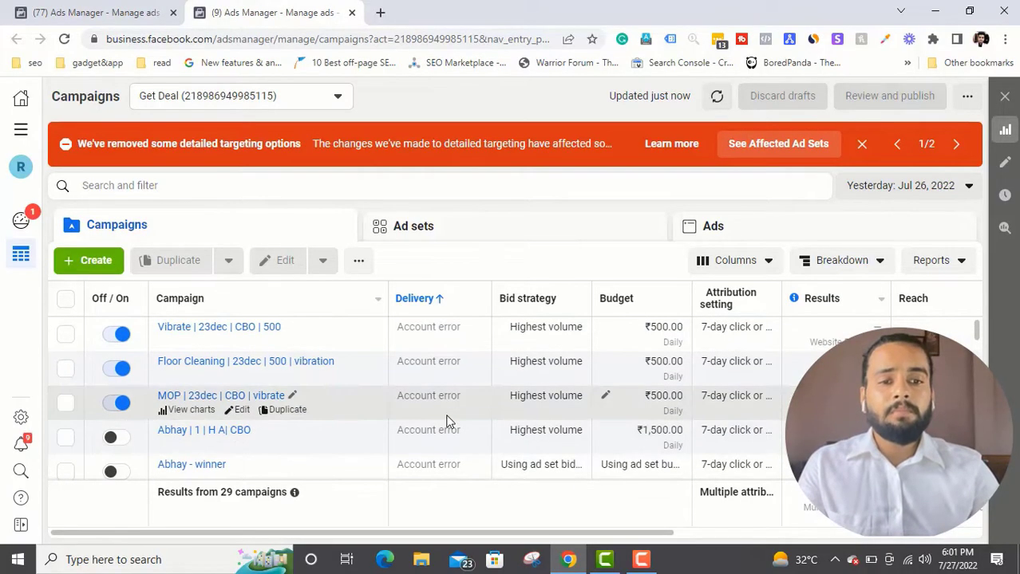
pyautogui.hscroll(3, 447, 421)
pyautogui.hscroll(2, 447, 421)
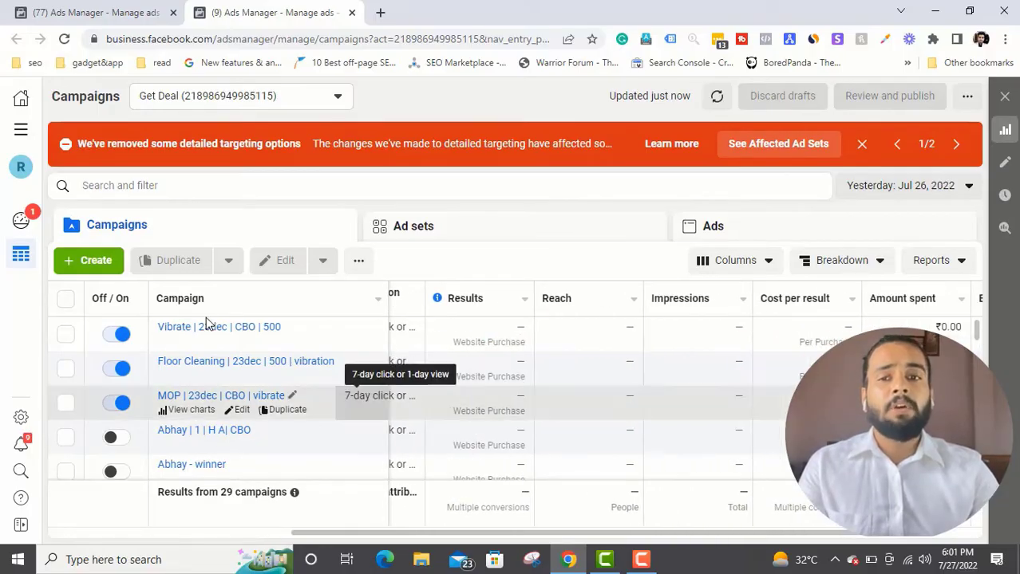
pyautogui.click(20, 130)
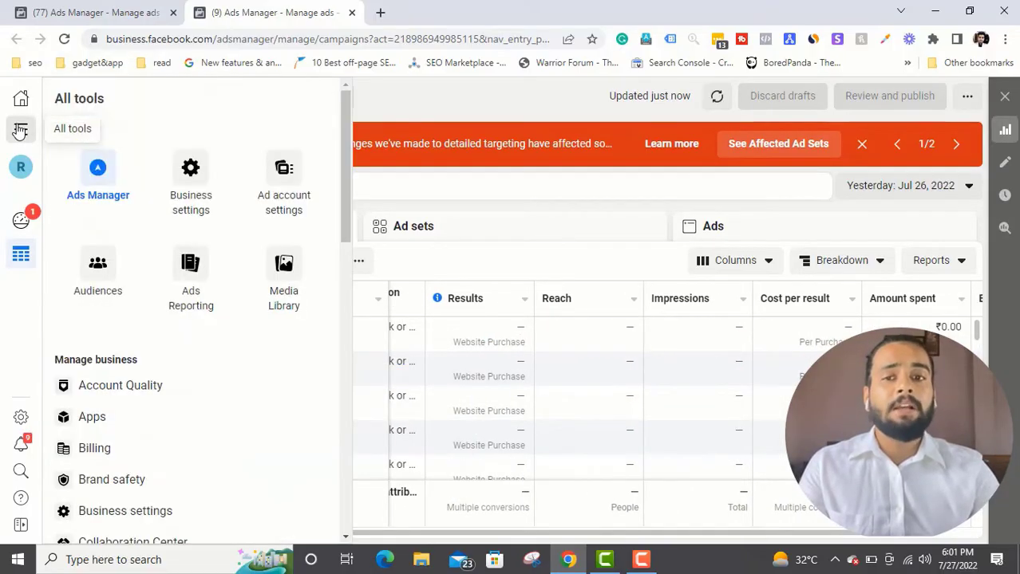
pyautogui.click(102, 279)
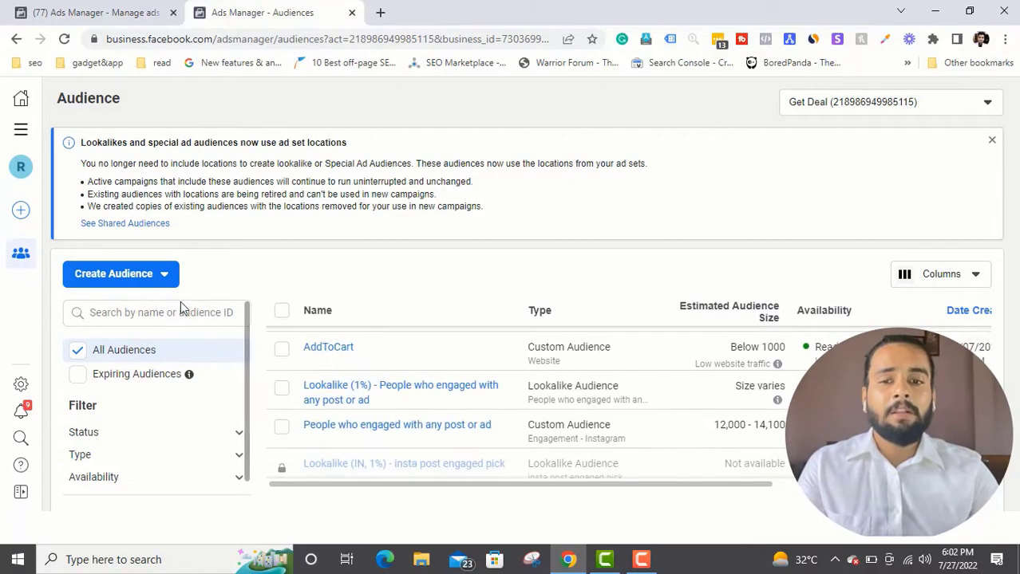
# Step: Start creating a custom audience with Customer list as its source
pyautogui.click(154, 274)
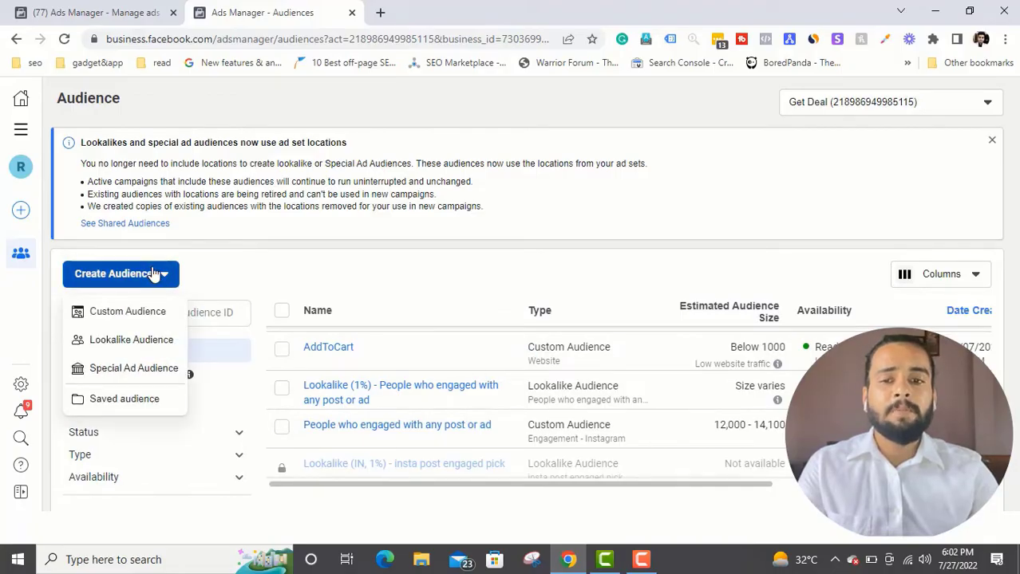
pyautogui.moveTo(129, 323)
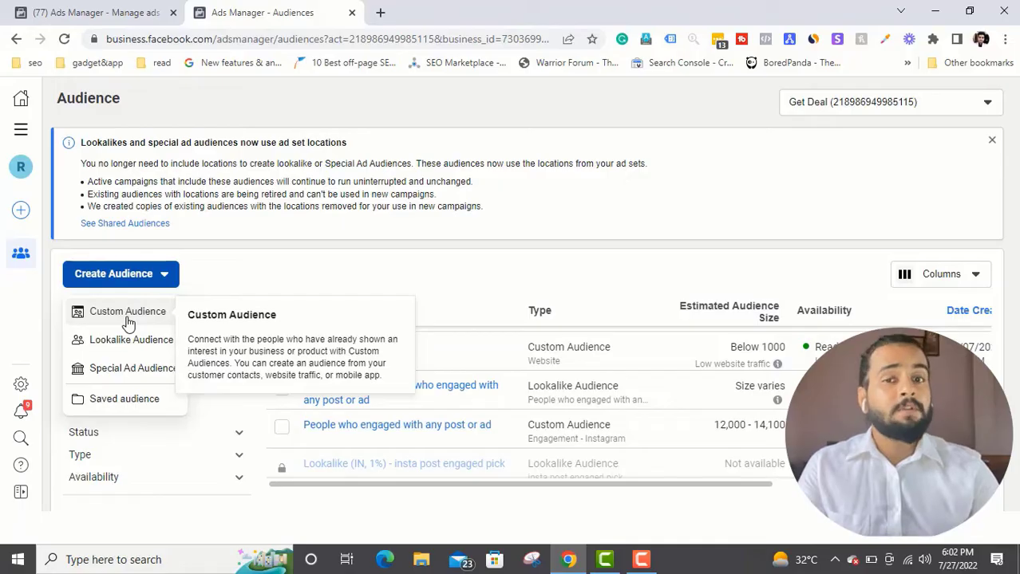
pyautogui.click(129, 324)
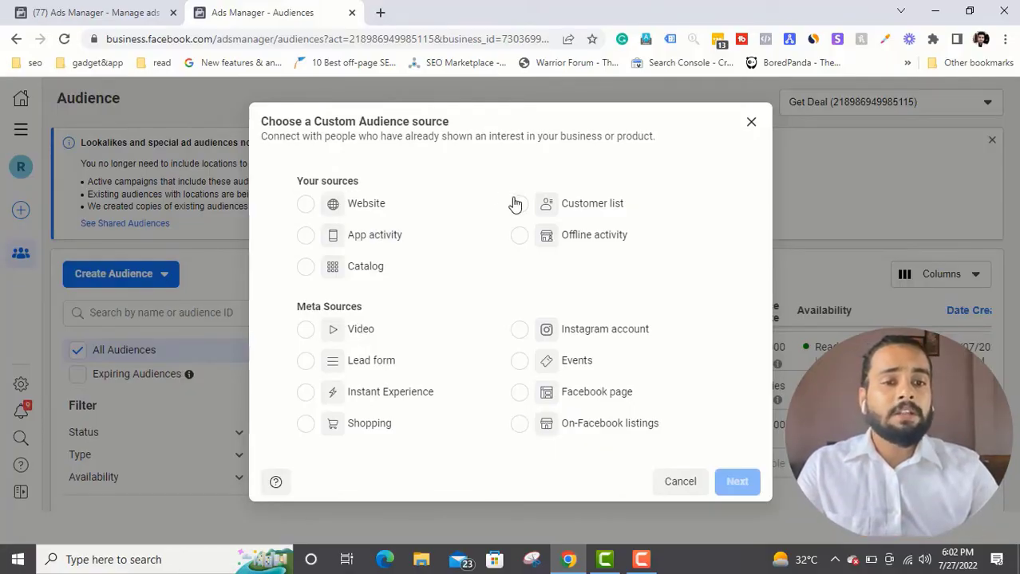
pyautogui.click(571, 209)
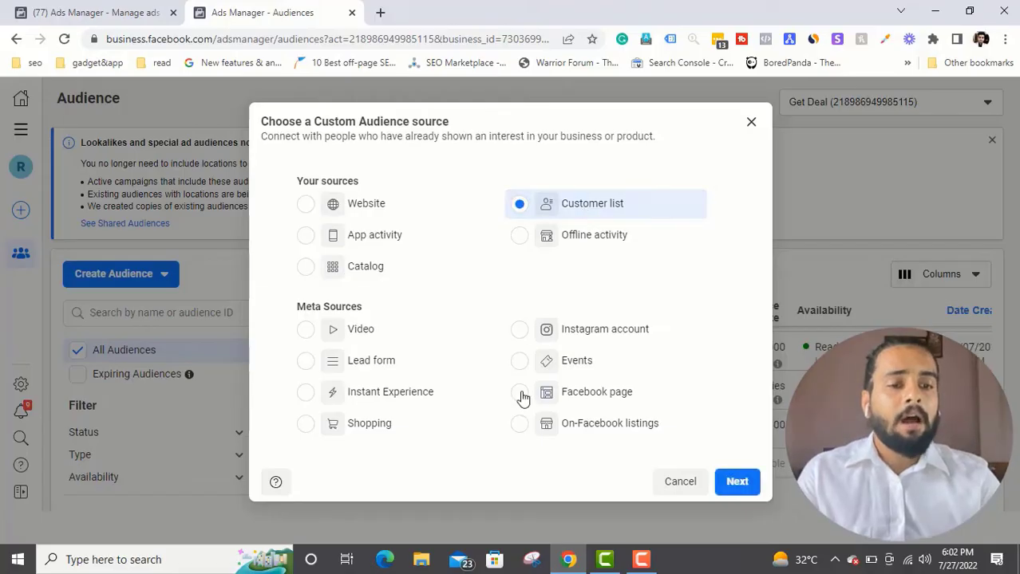
pyautogui.click(737, 483)
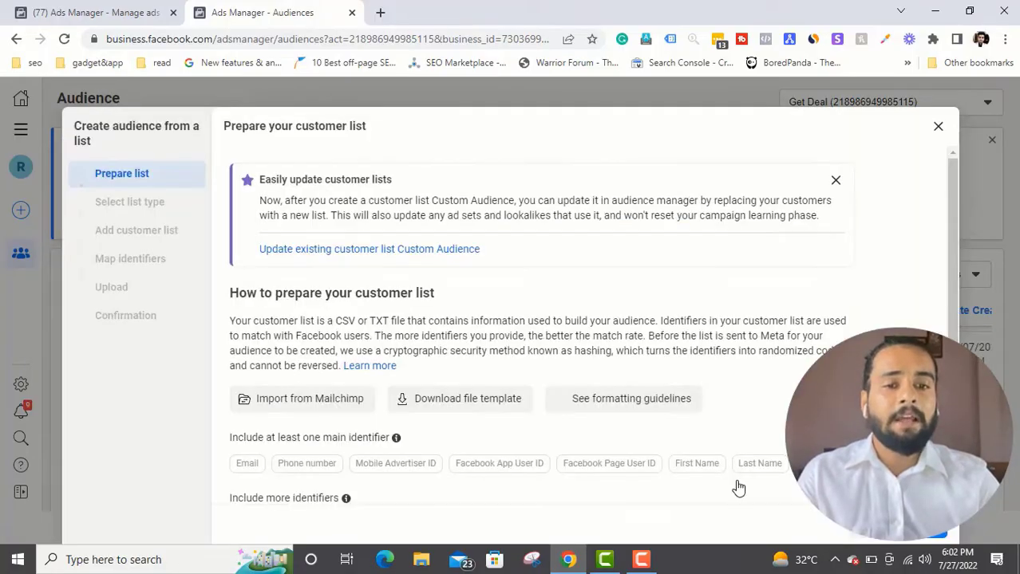
# Step: Download the customer list file template to the desktop as example_value_based_audience_file and open it
pyautogui.scroll(-1, 513, 254)
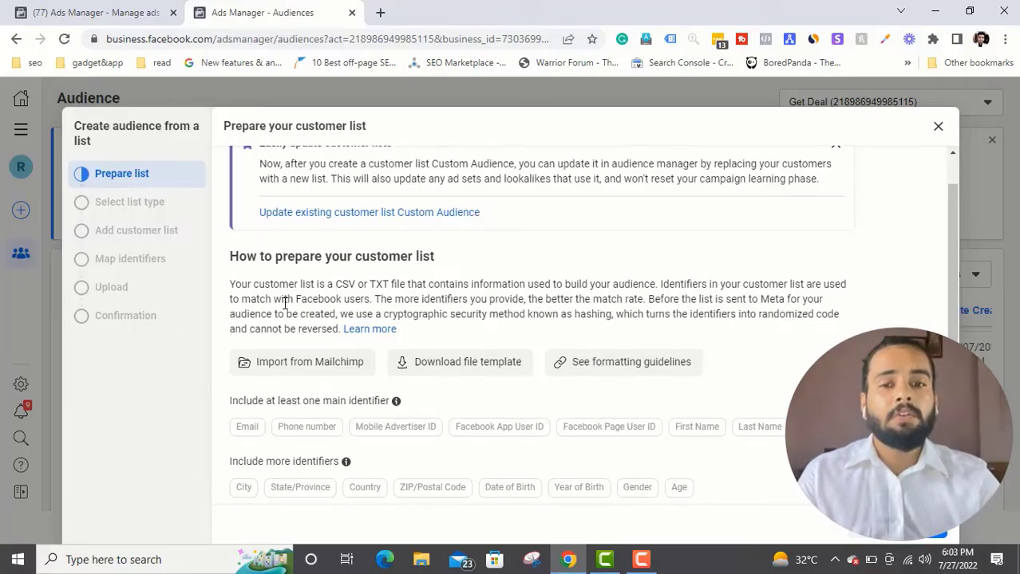
pyautogui.scroll(-1, 284, 300)
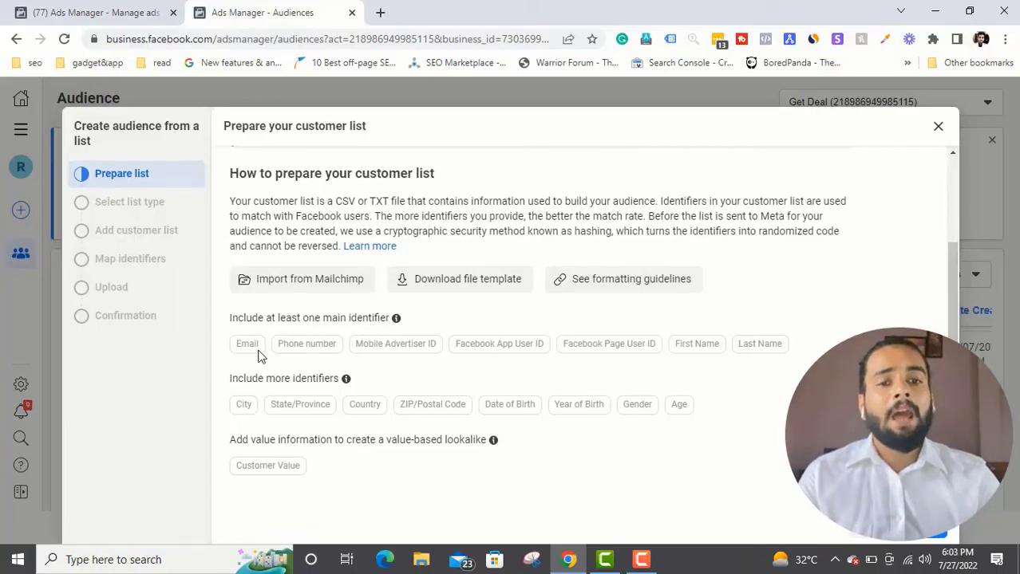
pyautogui.moveTo(248, 354)
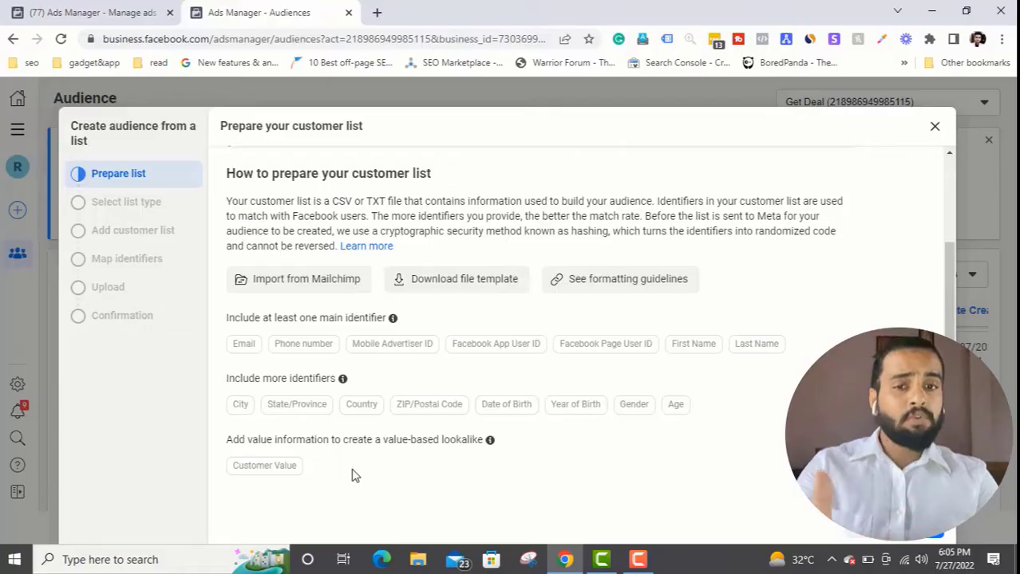
pyautogui.click(485, 281)
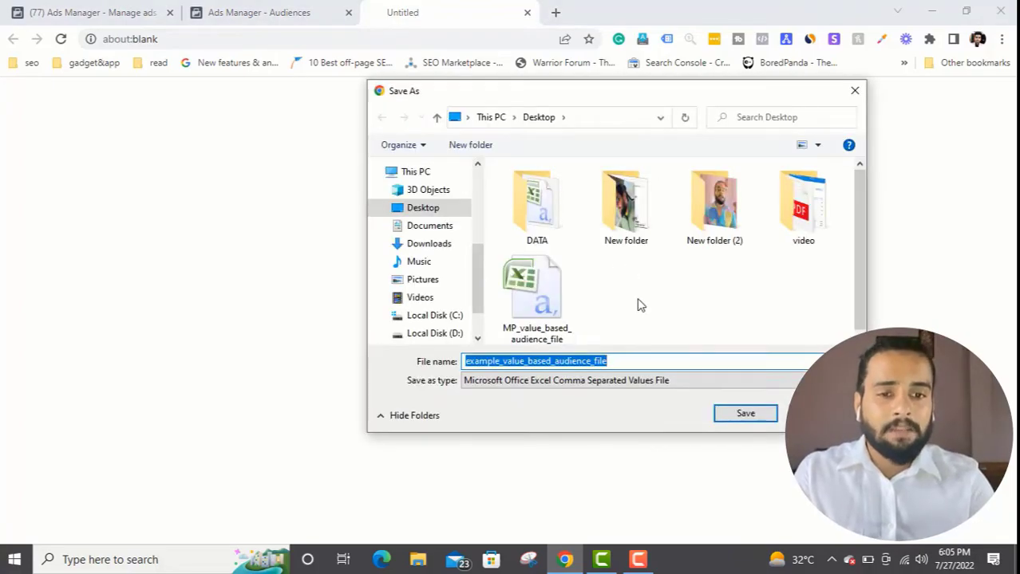
pyautogui.click(750, 416)
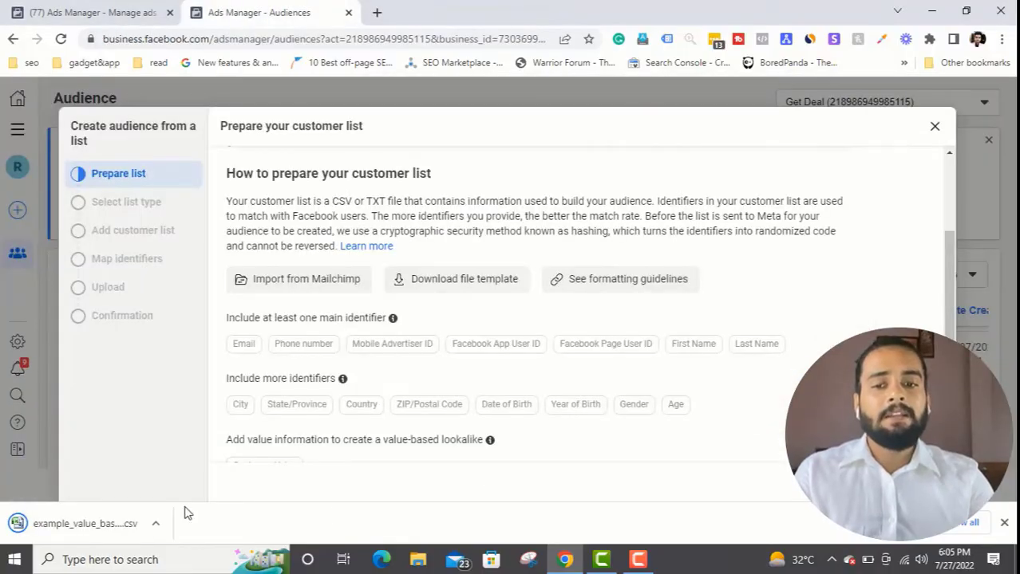
pyautogui.click(74, 526)
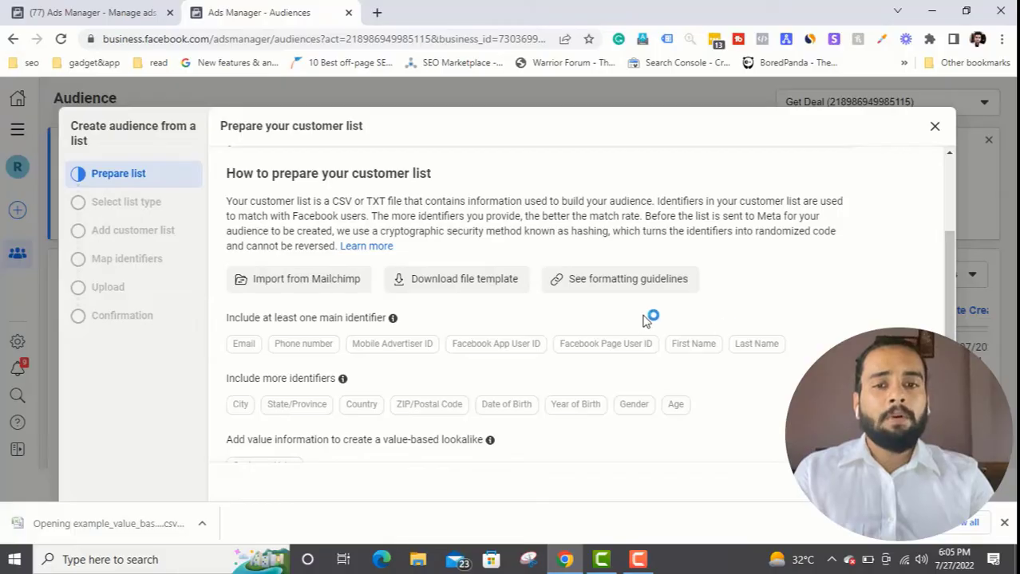
# Step: Advance to the list type stage and review the sample customer list's identifier and value columns in Excel
pyautogui.scroll(-1, 391, 328)
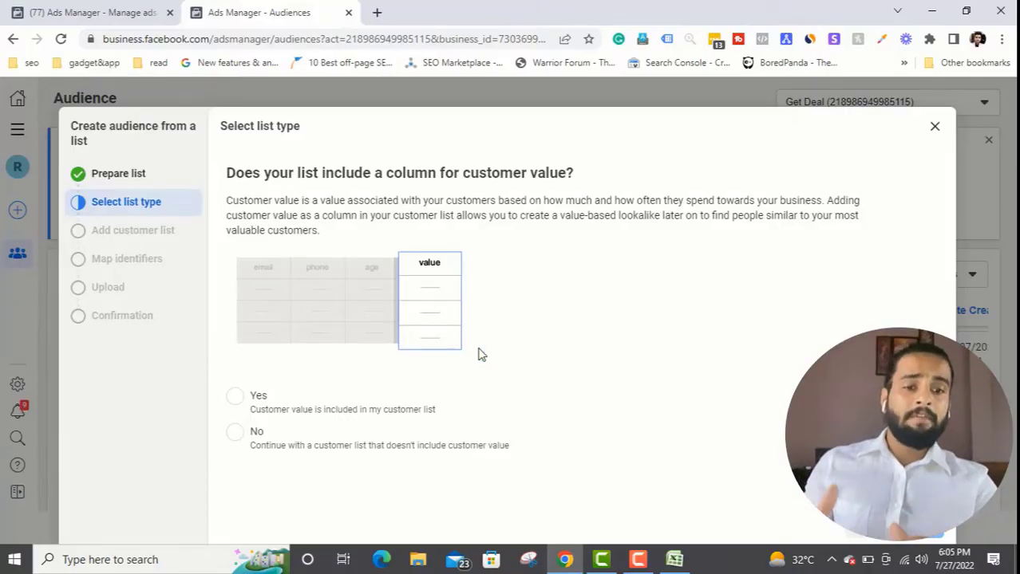
pyautogui.click(674, 559)
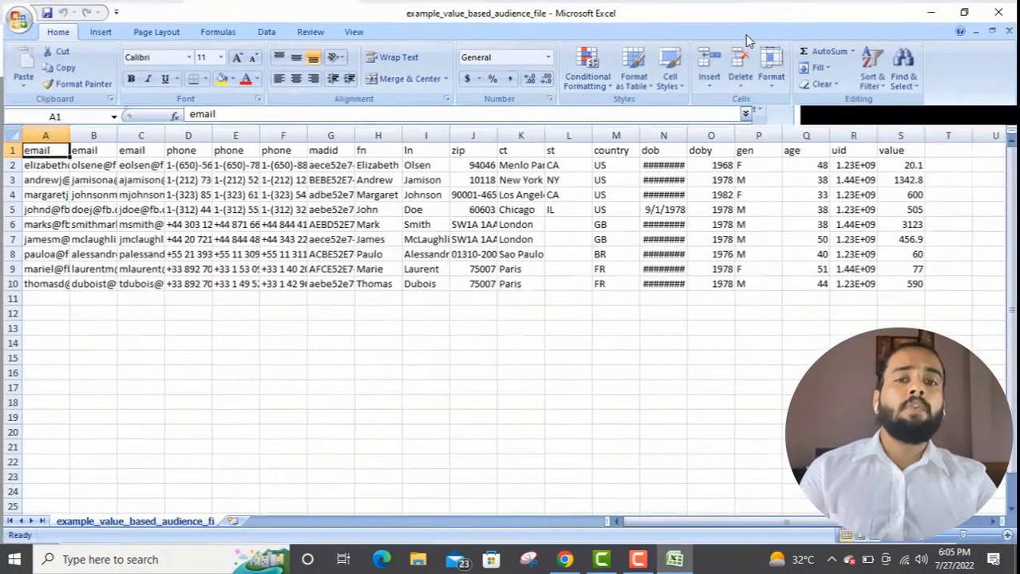
pyautogui.click(742, 31)
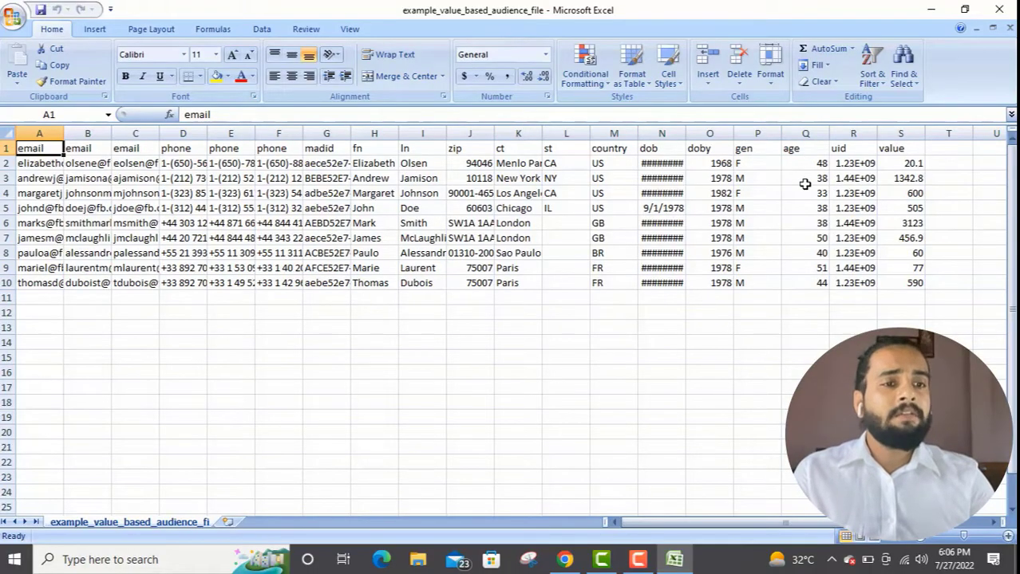
pyautogui.hscroll(1, 805, 185)
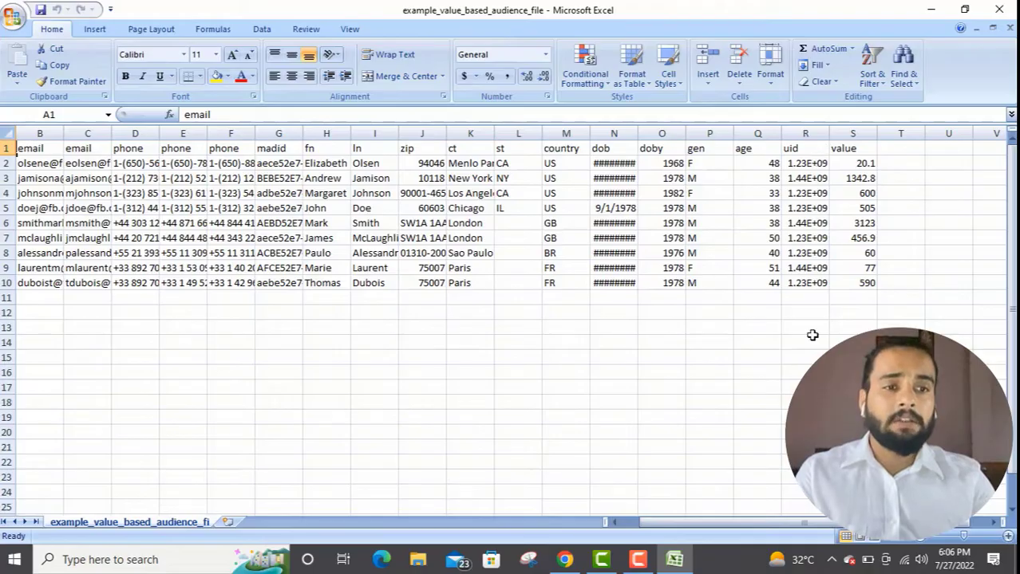
pyautogui.hscroll(-1, 812, 335)
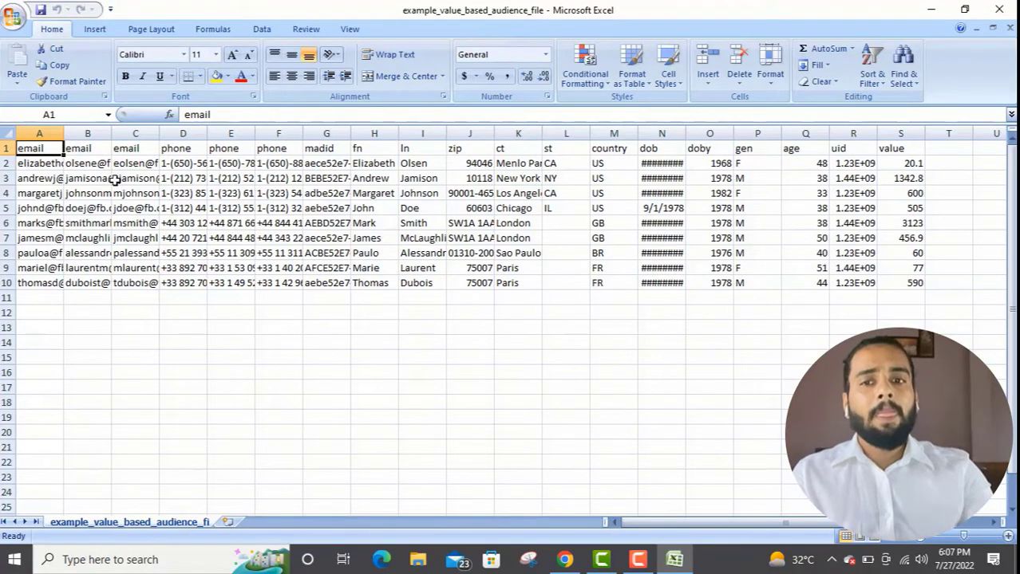
pyautogui.click(89, 163)
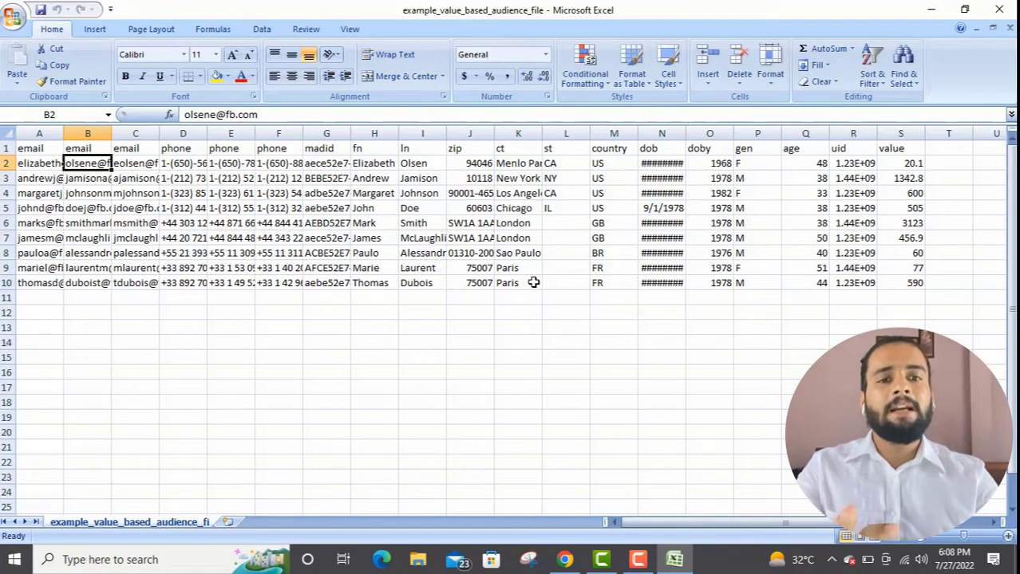
pyautogui.click(932, 16)
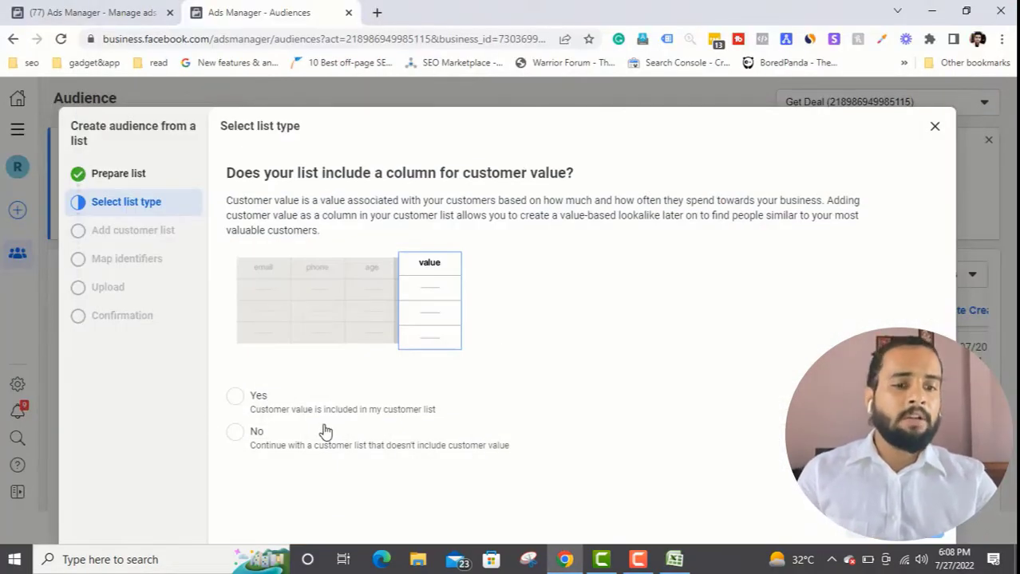
pyautogui.click(674, 559)
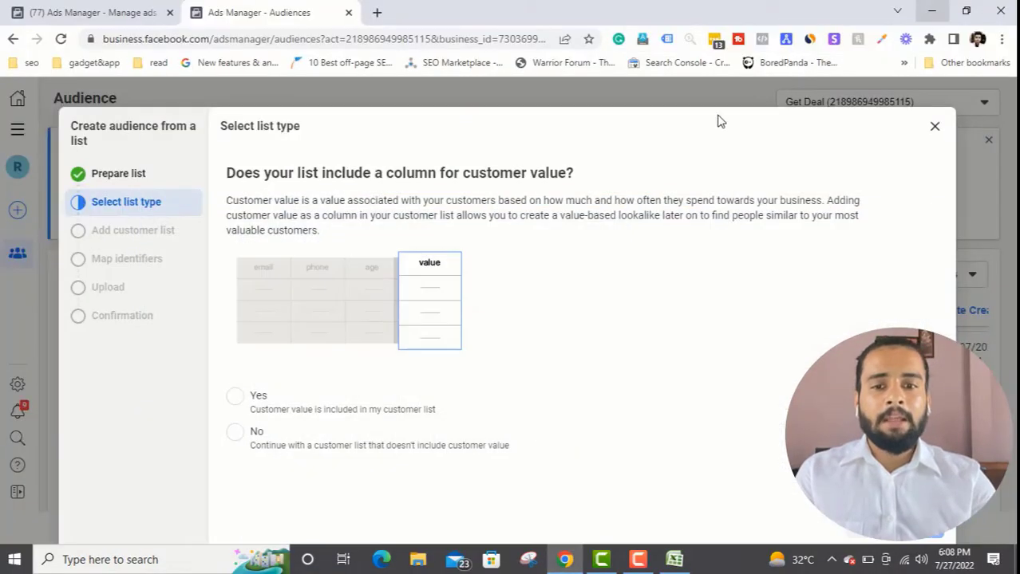
pyautogui.click(931, 10)
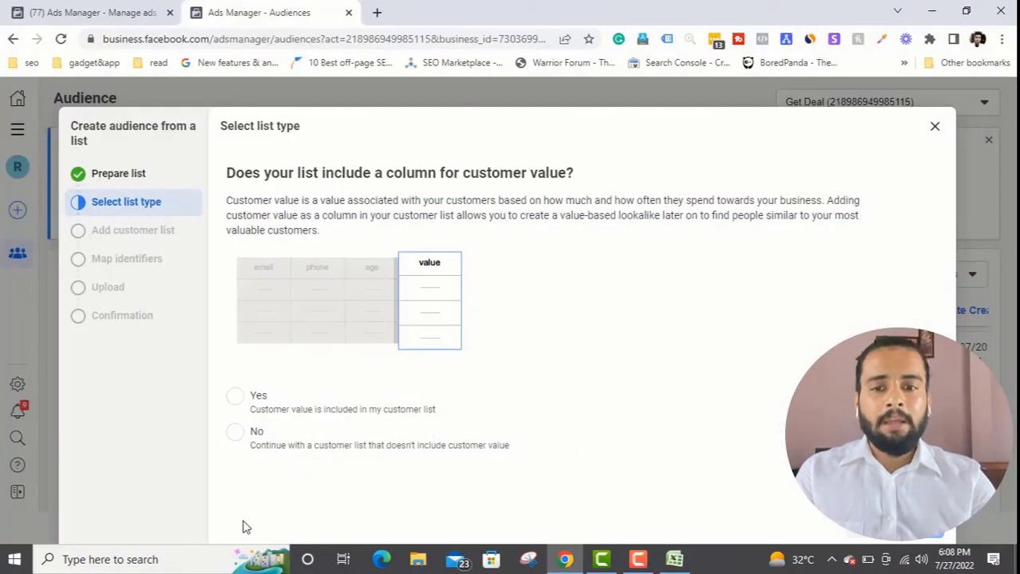
# Step: Declare that the list includes customer value, accept the Meta Business Tools Terms and continue to adding the customer list
pyautogui.click(233, 397)
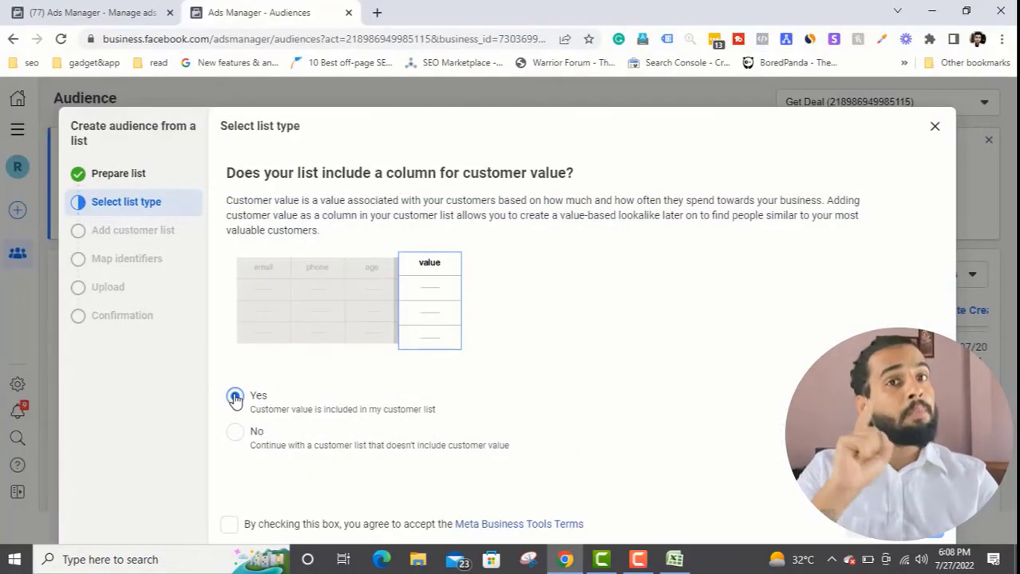
pyautogui.click(229, 525)
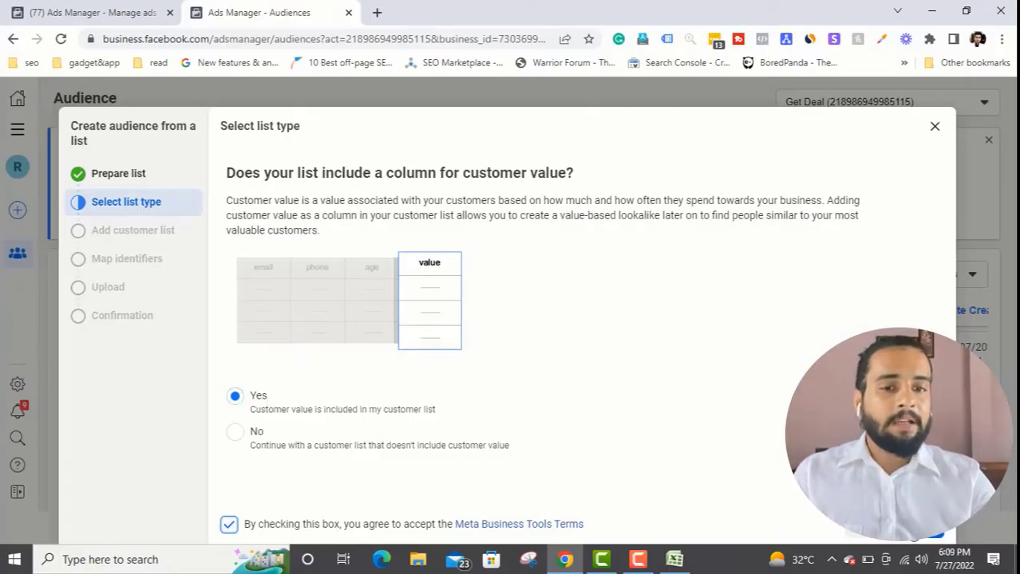
pyautogui.click(929, 533)
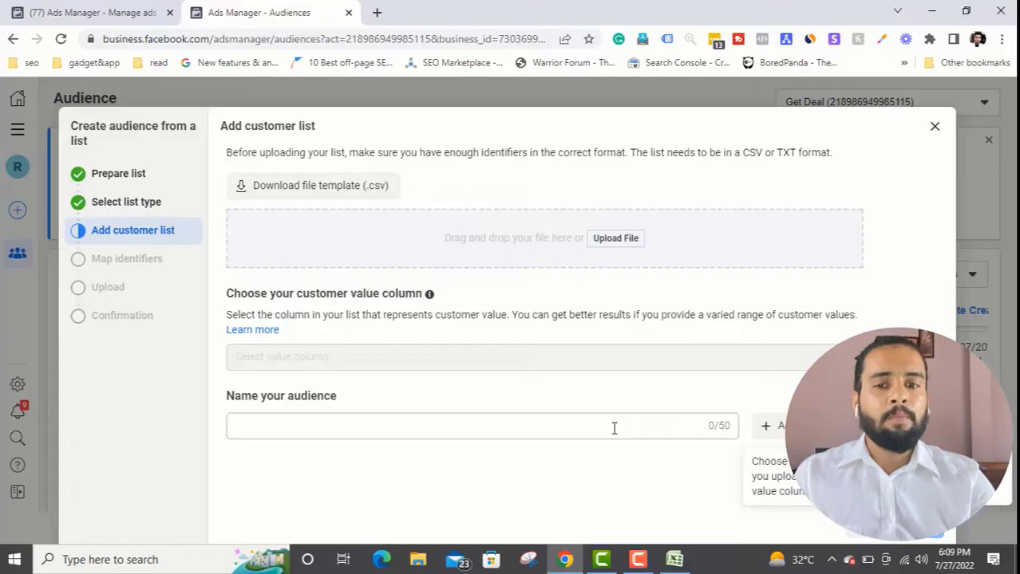
# Step: Name the audience "Demo"
pyautogui.click(399, 425)
pyautogui.write('Demo')
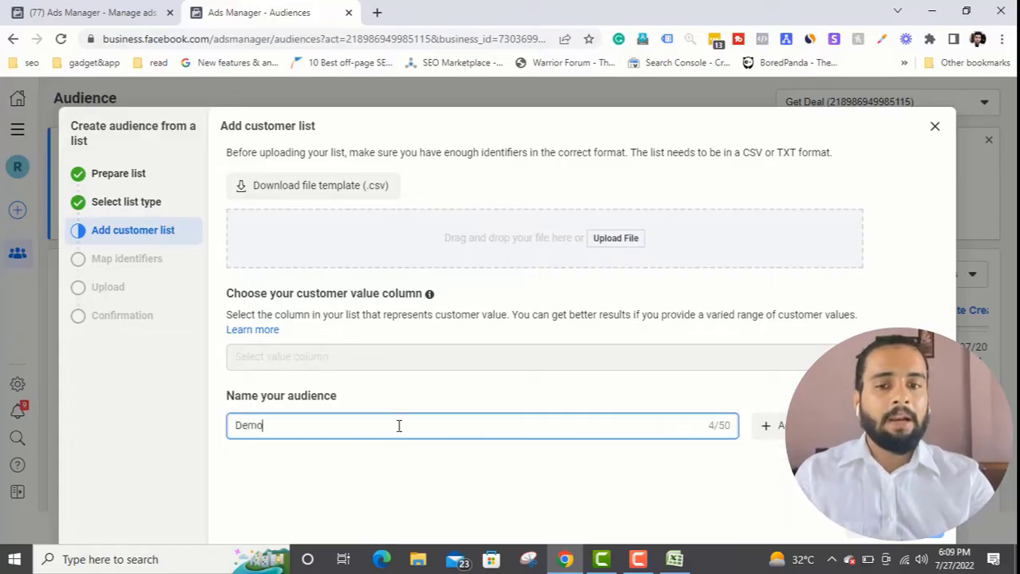
# Step: Upload example_value_based_audience_file from the Desktop folder as the customer list
pyautogui.click(622, 239)
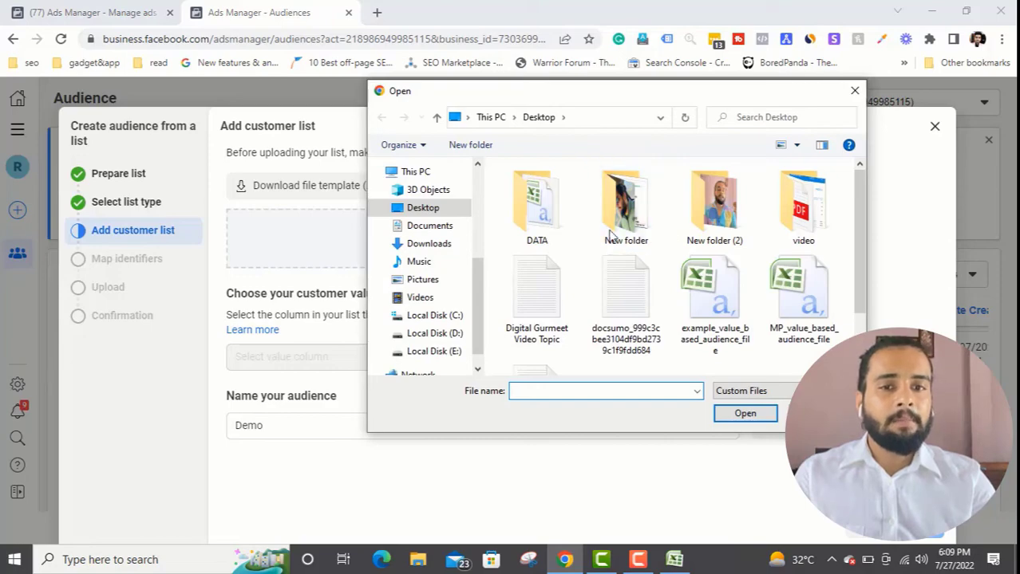
pyautogui.click(441, 228)
pyautogui.click(435, 247)
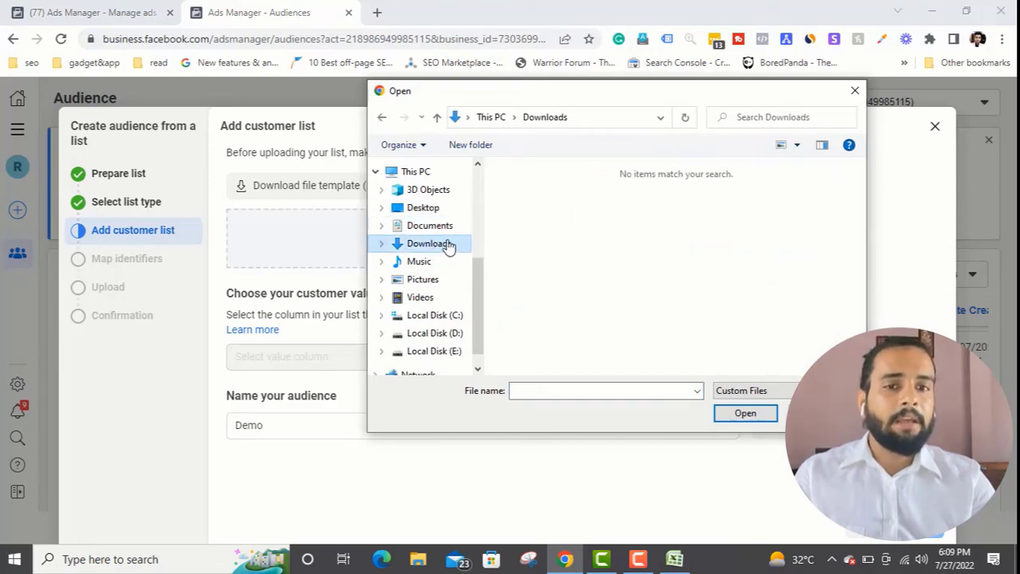
pyautogui.click(431, 209)
pyautogui.scroll(-1, 578, 271)
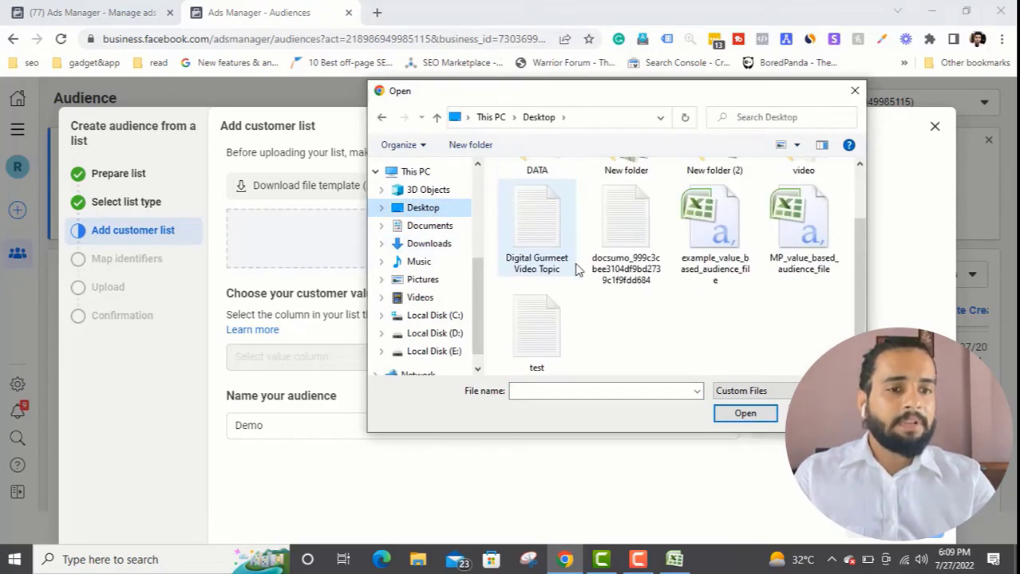
pyautogui.scroll(1, 576, 269)
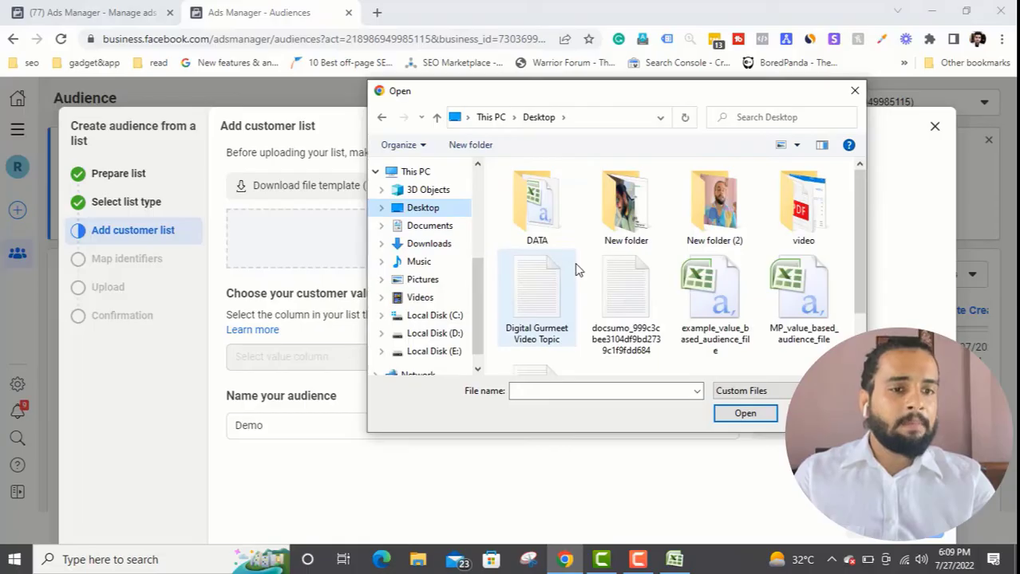
pyautogui.click(716, 311)
pyautogui.click(761, 416)
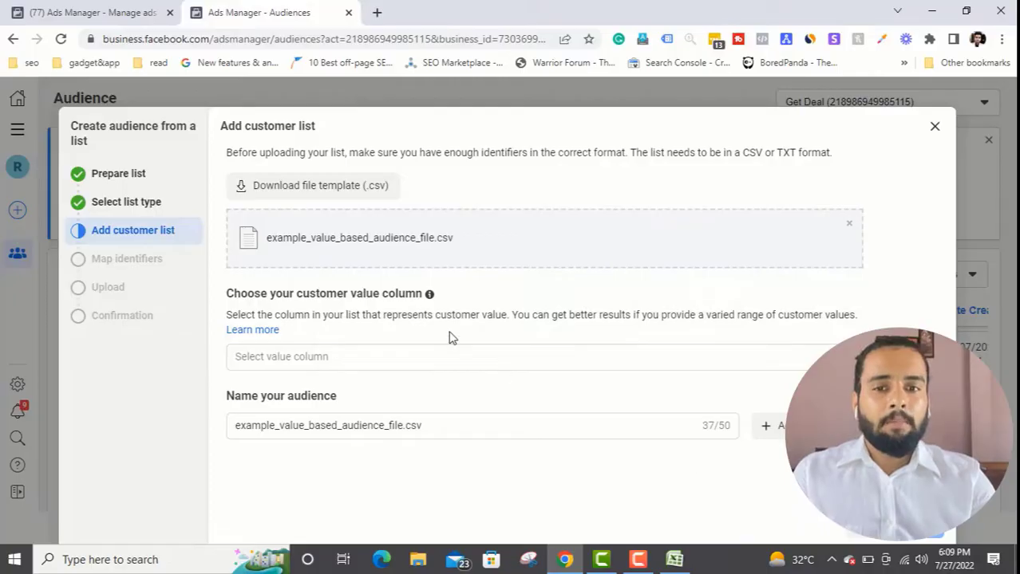
# Step: Choose the "value" column as the customer value column and continue to mapping identifiers
pyautogui.click(542, 360)
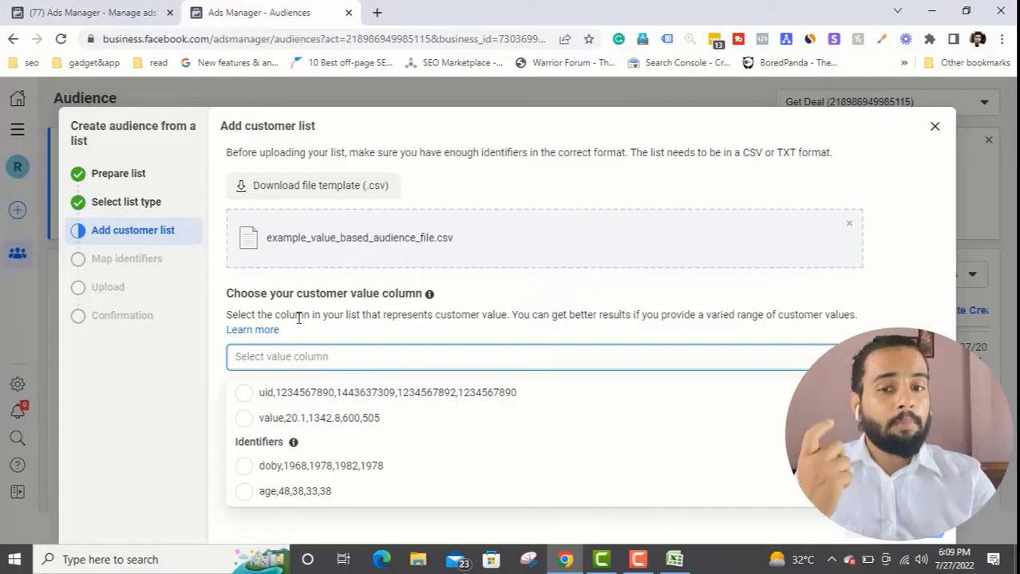
pyautogui.click(245, 420)
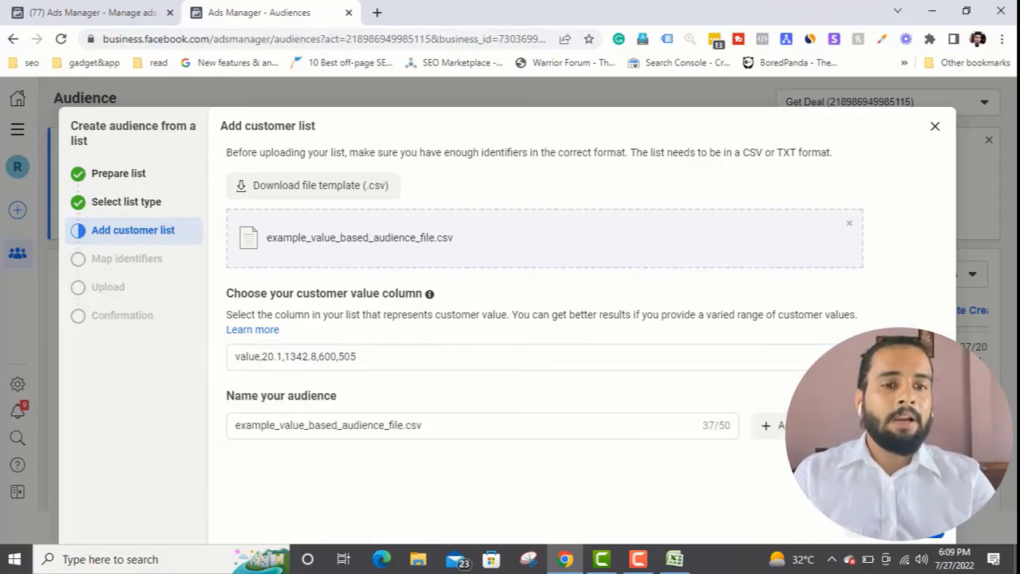
pyautogui.click(894, 526)
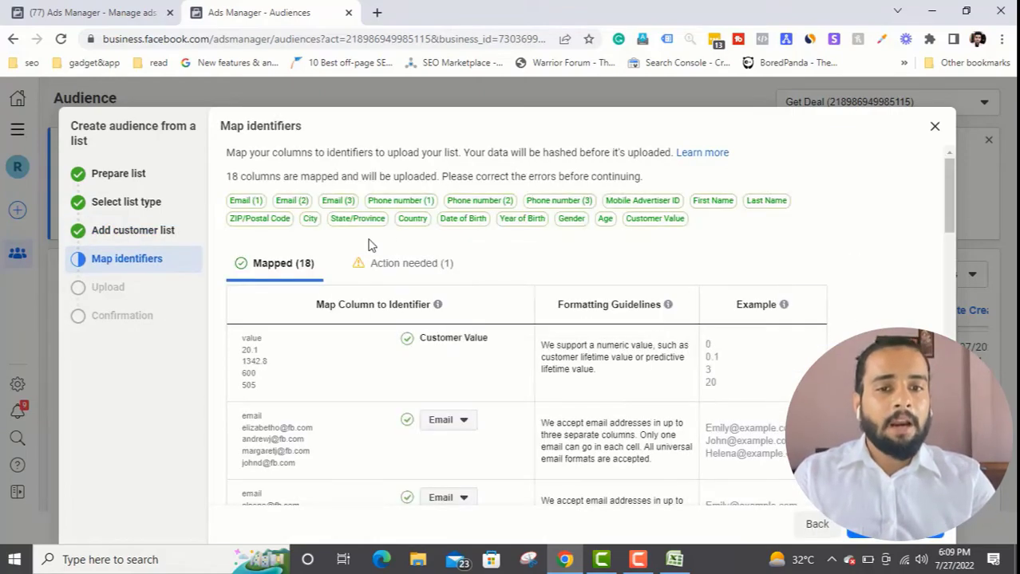
# Step: Review the mapped identifier columns and check the column flagged as needing action
pyautogui.scroll(-1, 730, 230)
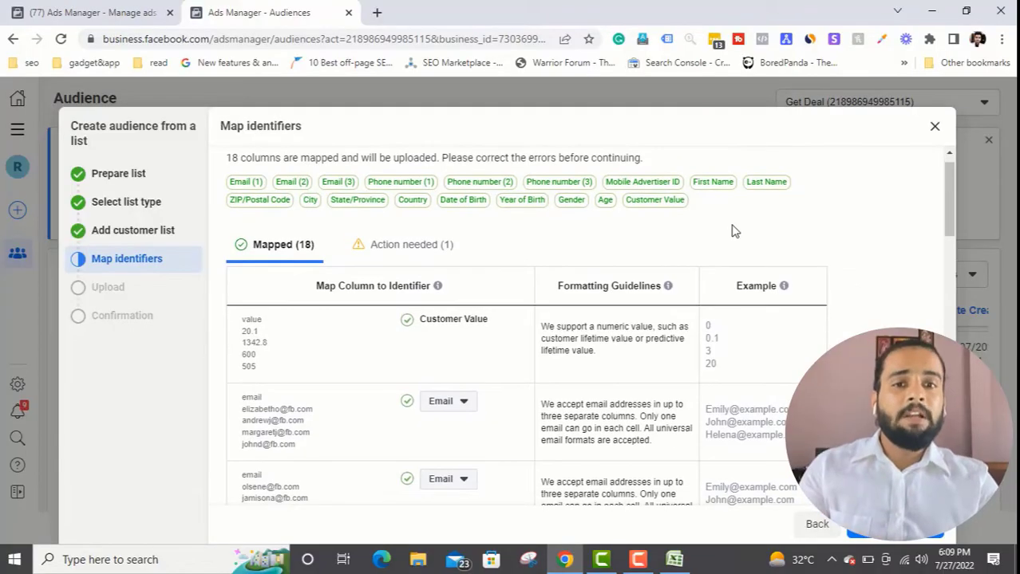
pyautogui.click(414, 243)
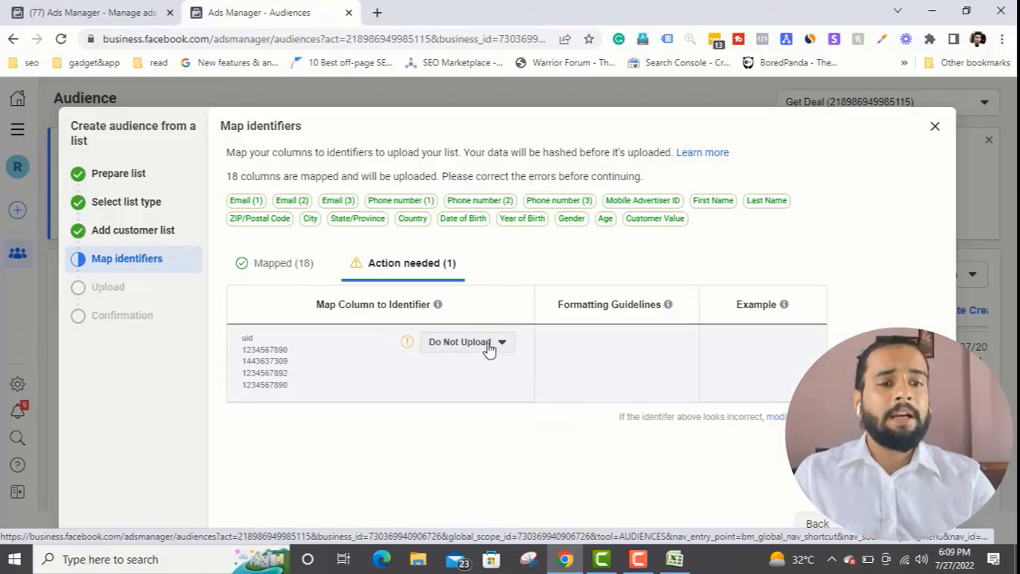
pyautogui.click(280, 270)
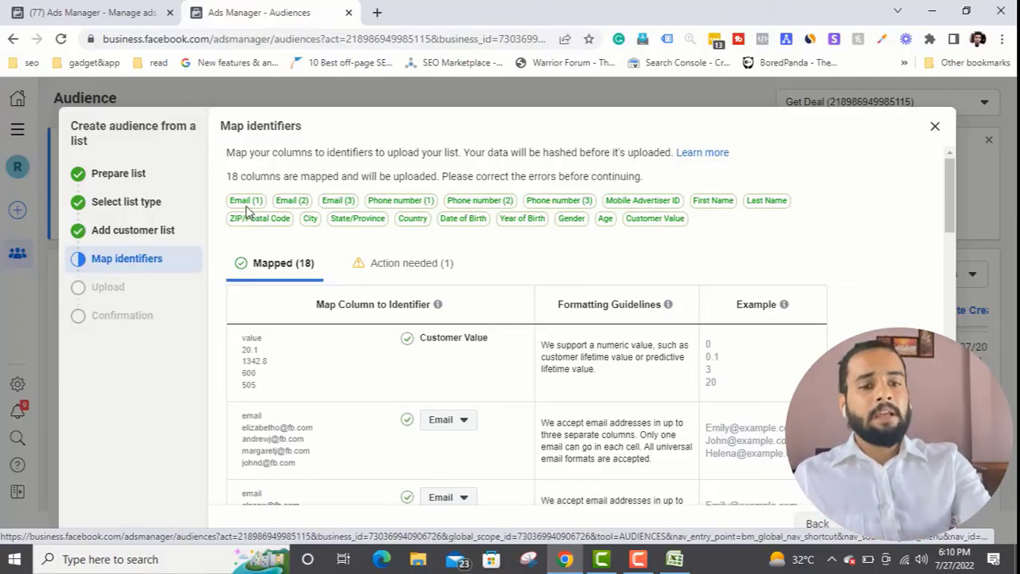
# Step: Switch to the sample customer list in Excel, examine its email columns, and return to the identifier mapping
pyautogui.click(674, 560)
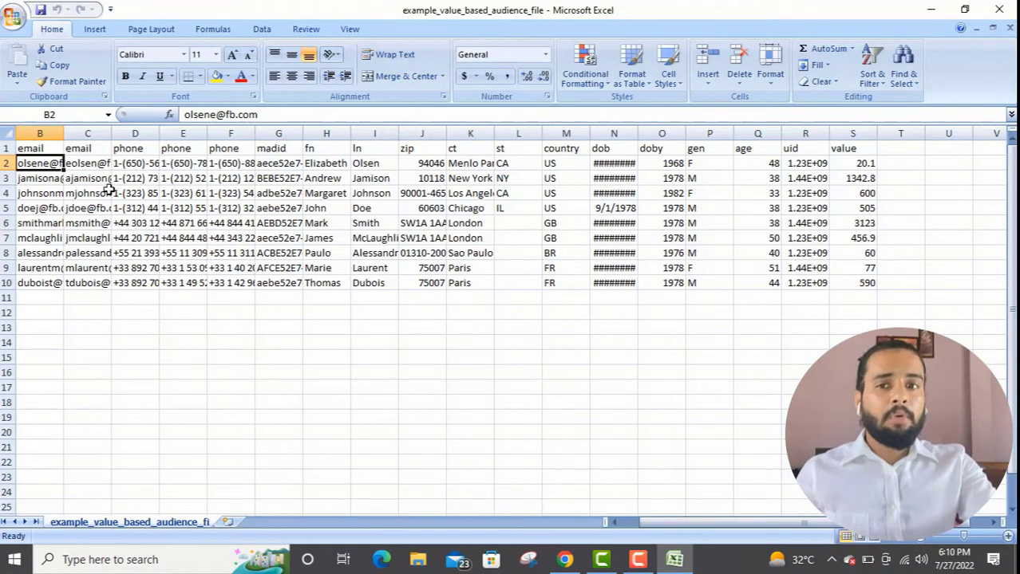
pyautogui.click(99, 132)
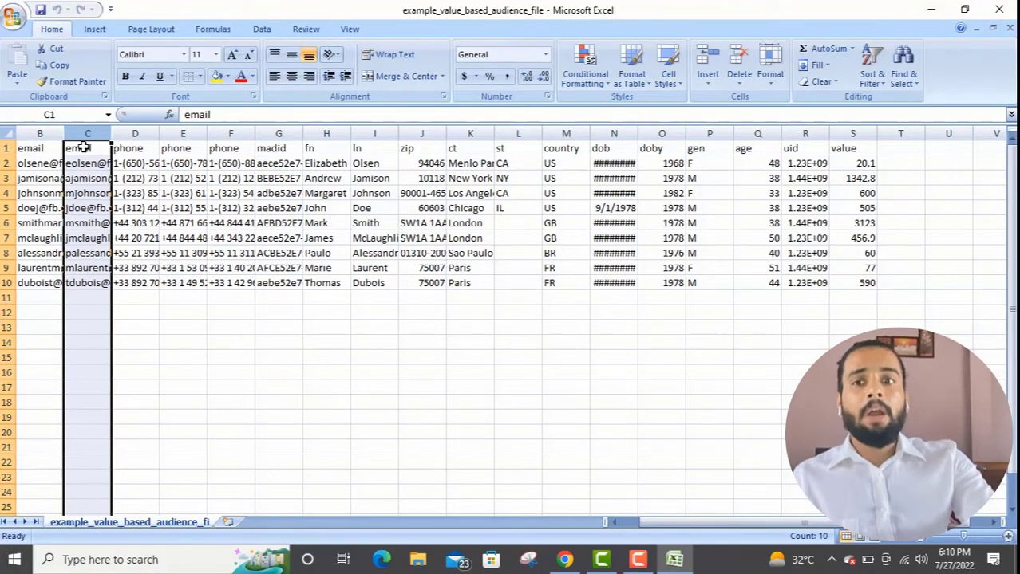
pyautogui.click(27, 165)
pyautogui.click(79, 168)
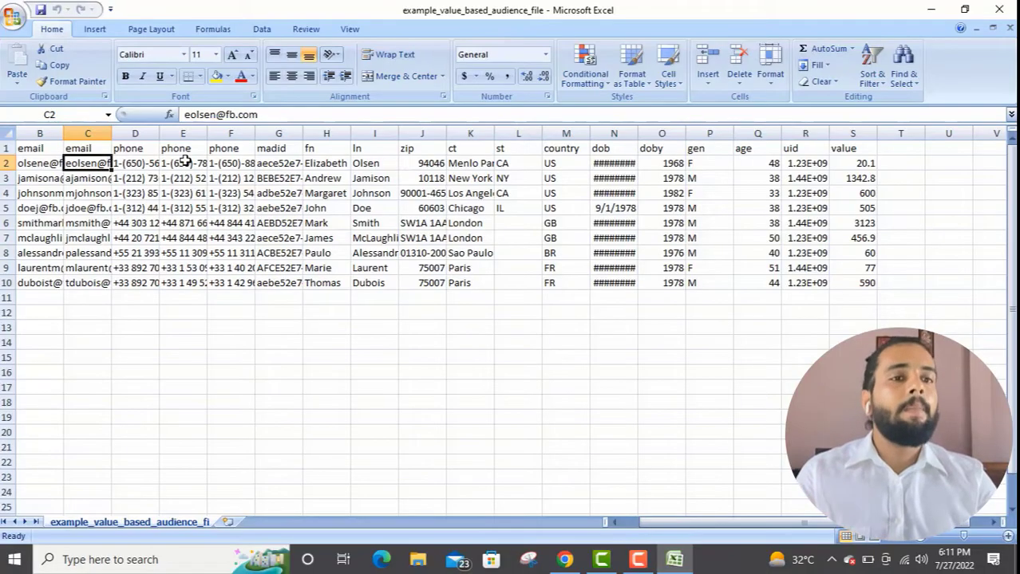
pyautogui.click(930, 9)
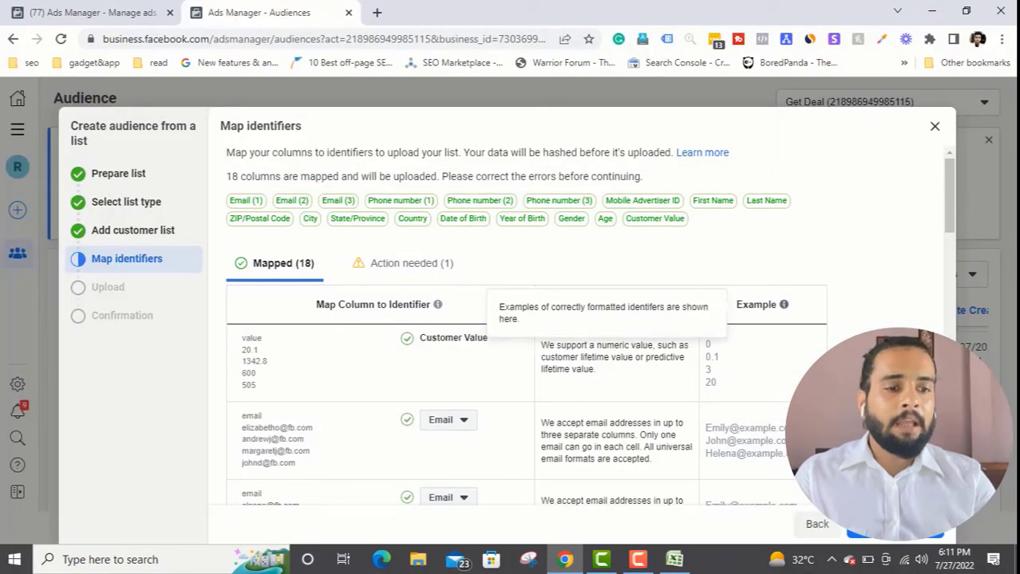
# Step: Upload the mapped customer list to create the audience, review the suggested next steps and finish the audience creation
pyautogui.scroll(-3, 774, 311)
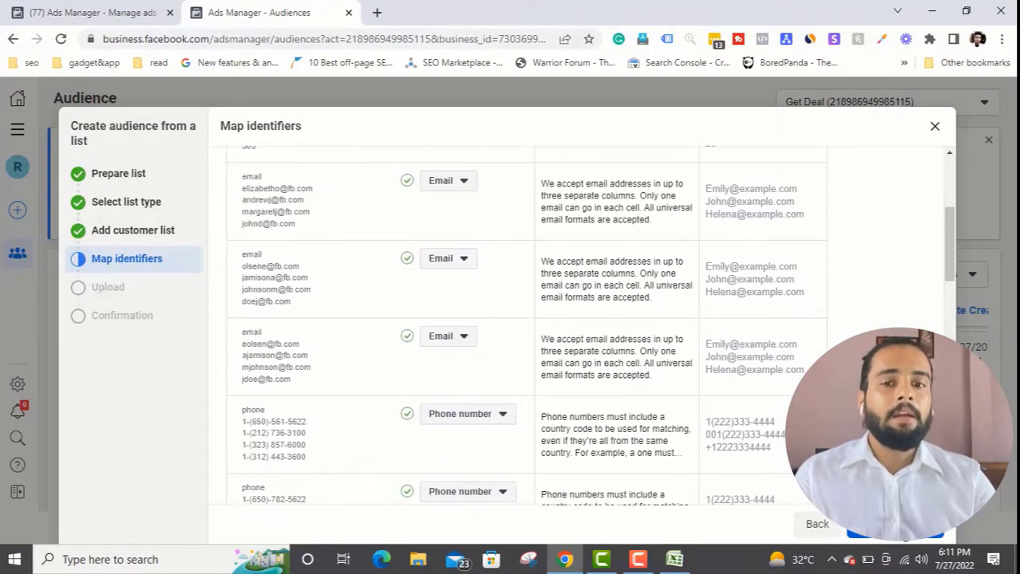
pyautogui.click(893, 533)
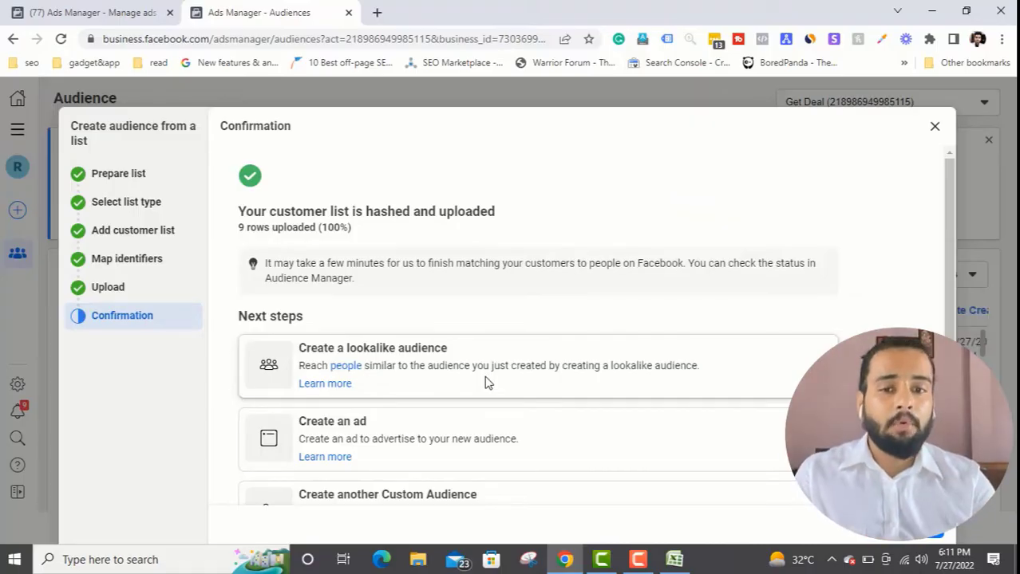
pyautogui.scroll(-1, 484, 379)
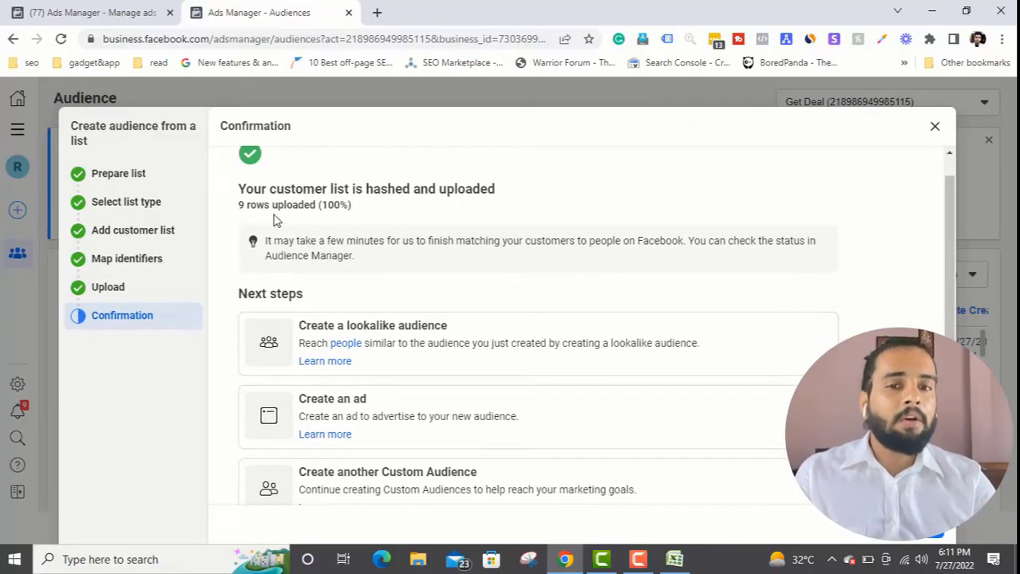
pyautogui.scroll(-2, 339, 221)
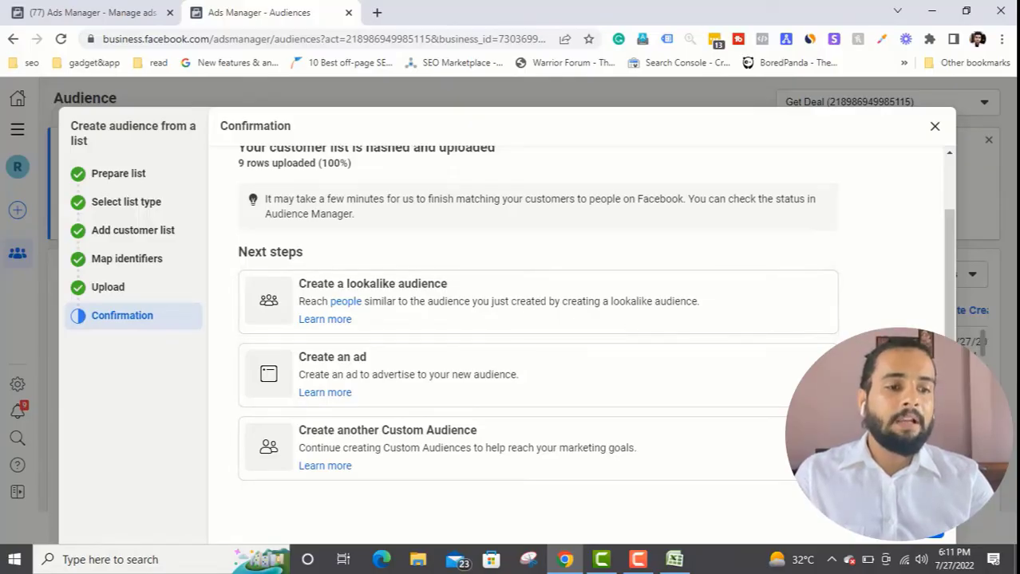
pyautogui.click(925, 530)
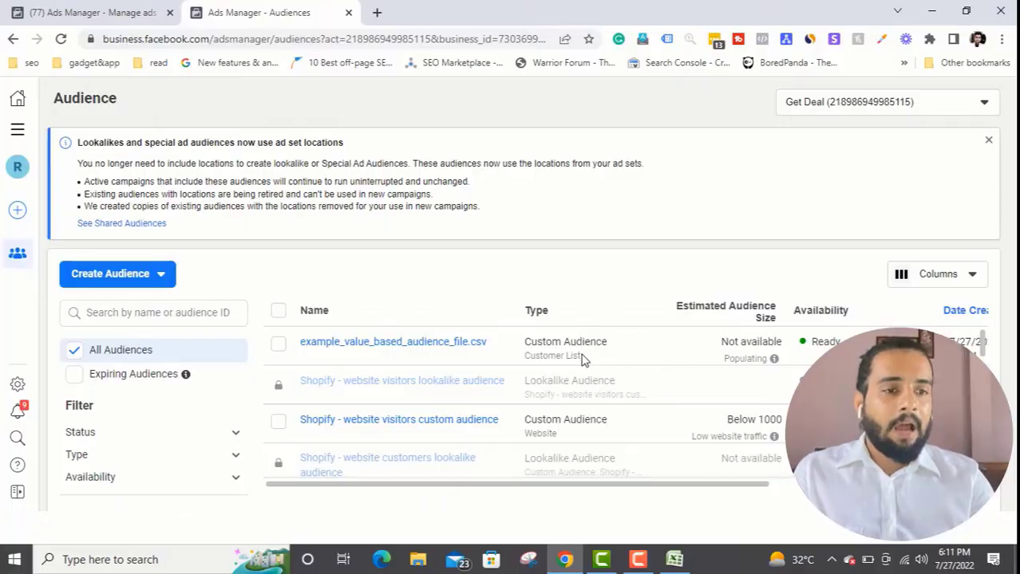
# Step: Reload the audience list and check the new customer list audience's availability and estimated size status
pyautogui.hscroll(1, 583, 361)
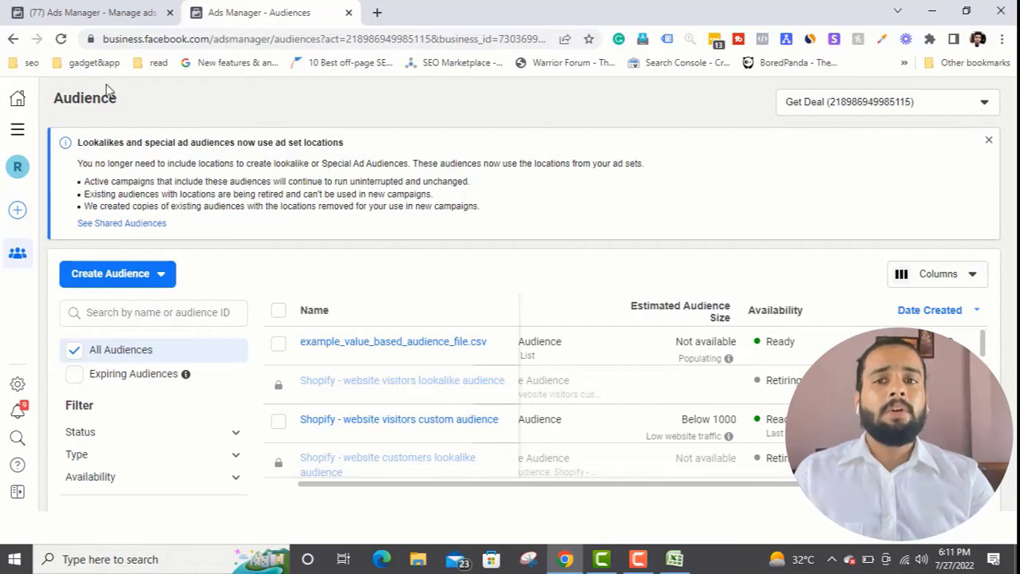
pyautogui.click(63, 42)
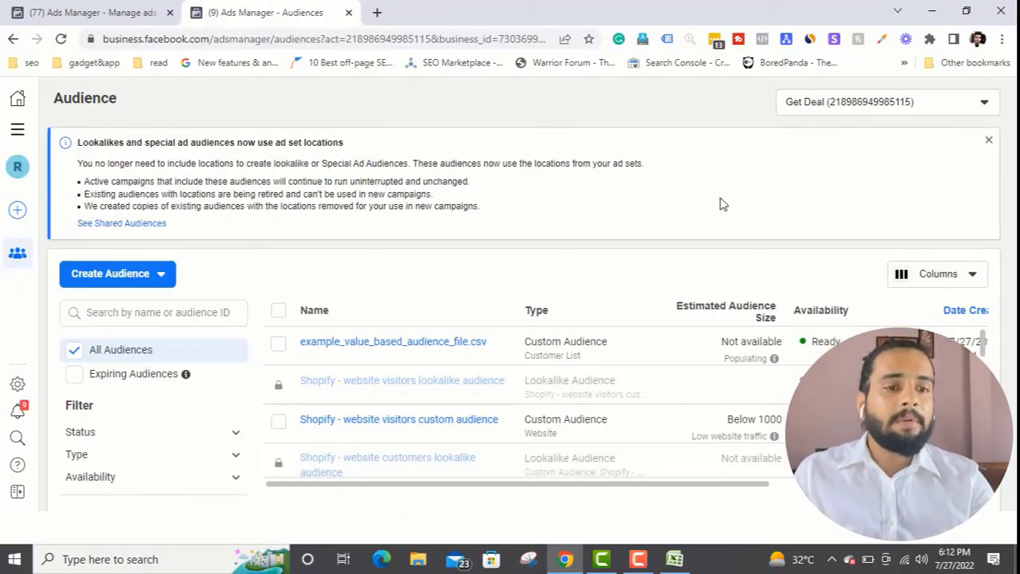
pyautogui.moveTo(742, 360)
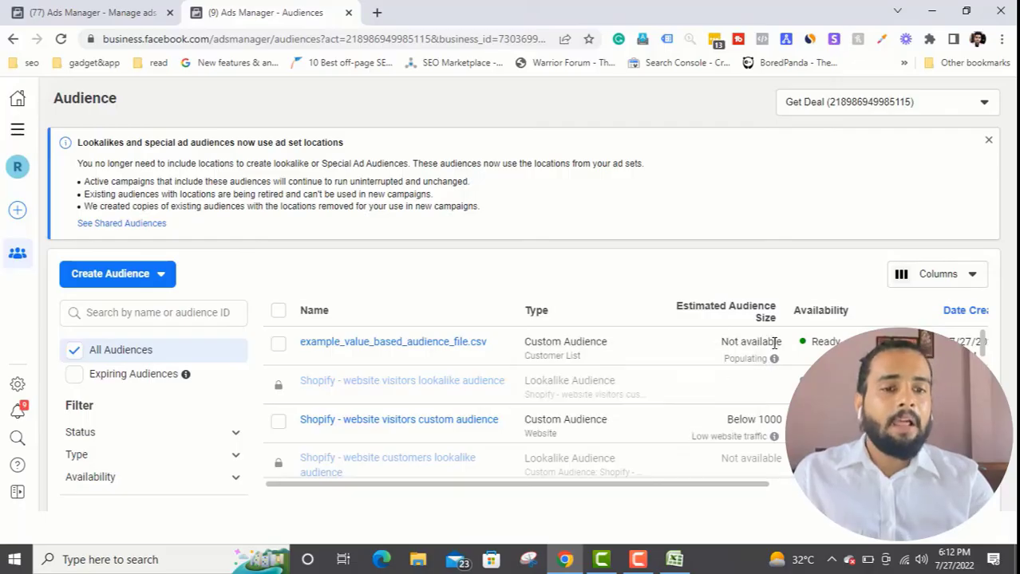
pyautogui.scroll(-2, 770, 343)
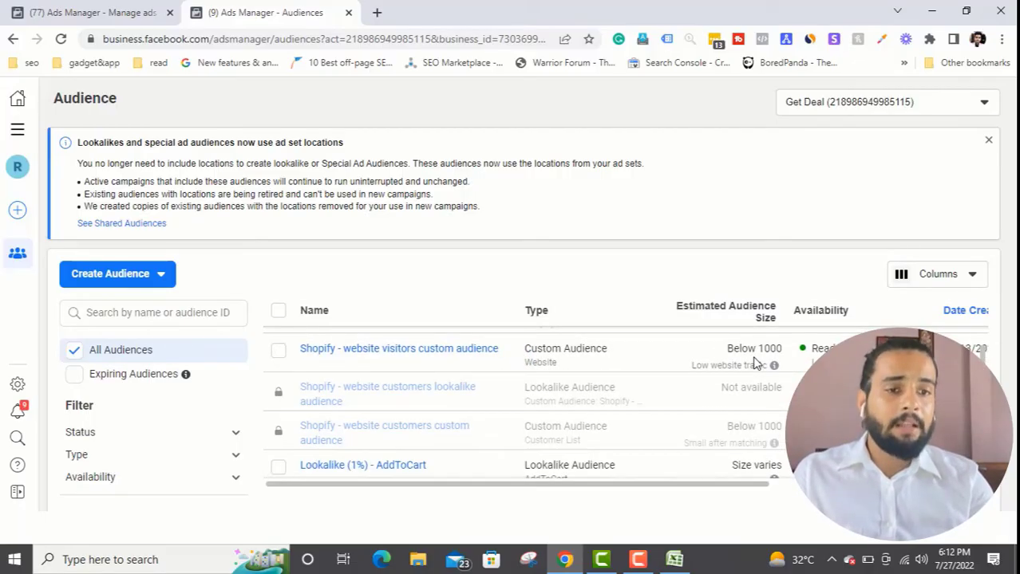
pyautogui.scroll(2, 756, 363)
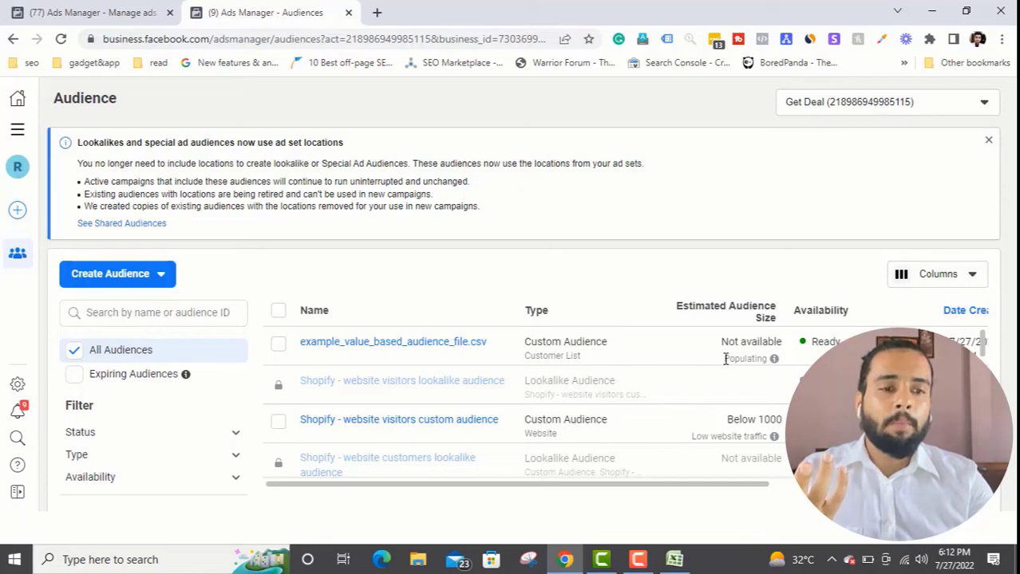
pyautogui.moveTo(723, 359); pyautogui.dragTo(768, 362)
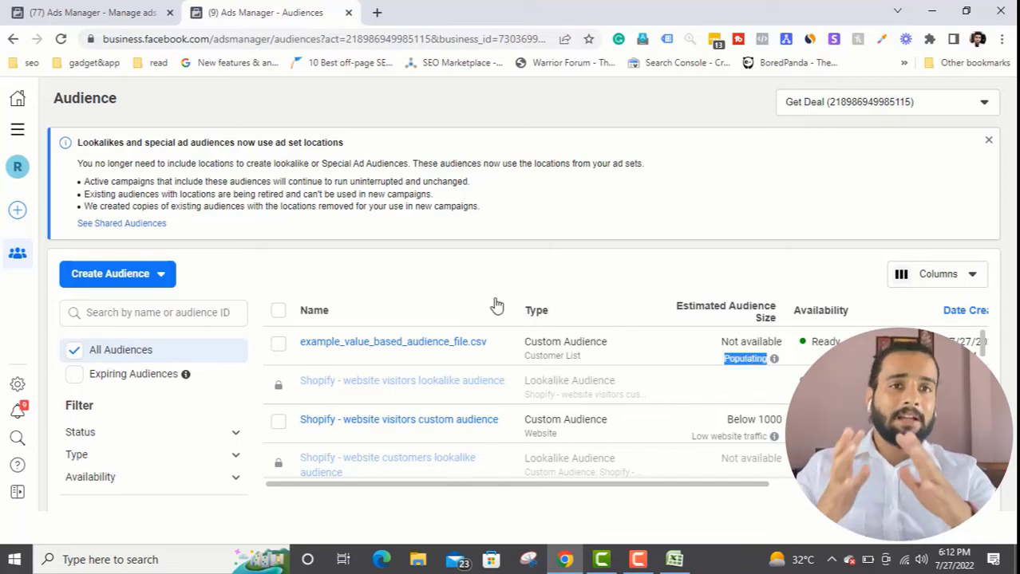